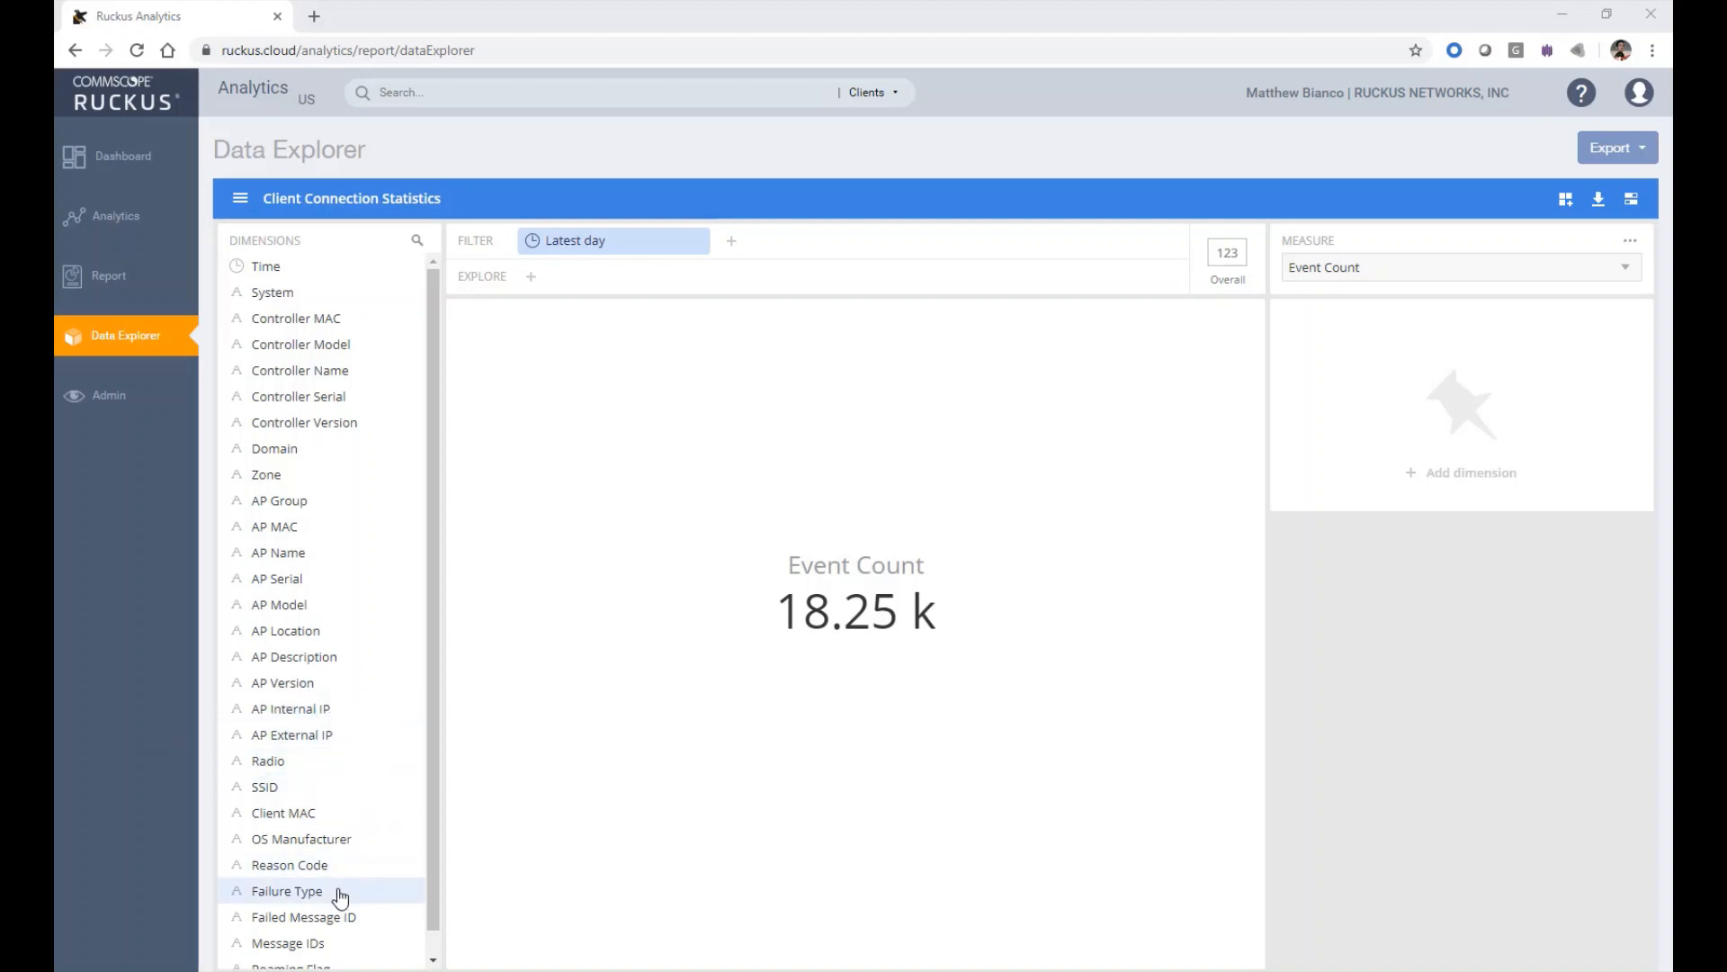
- Break down the client connection event count by Failure Type and add the resulting table to a new dashboard
left_click_drag(343, 890, 567, 294)
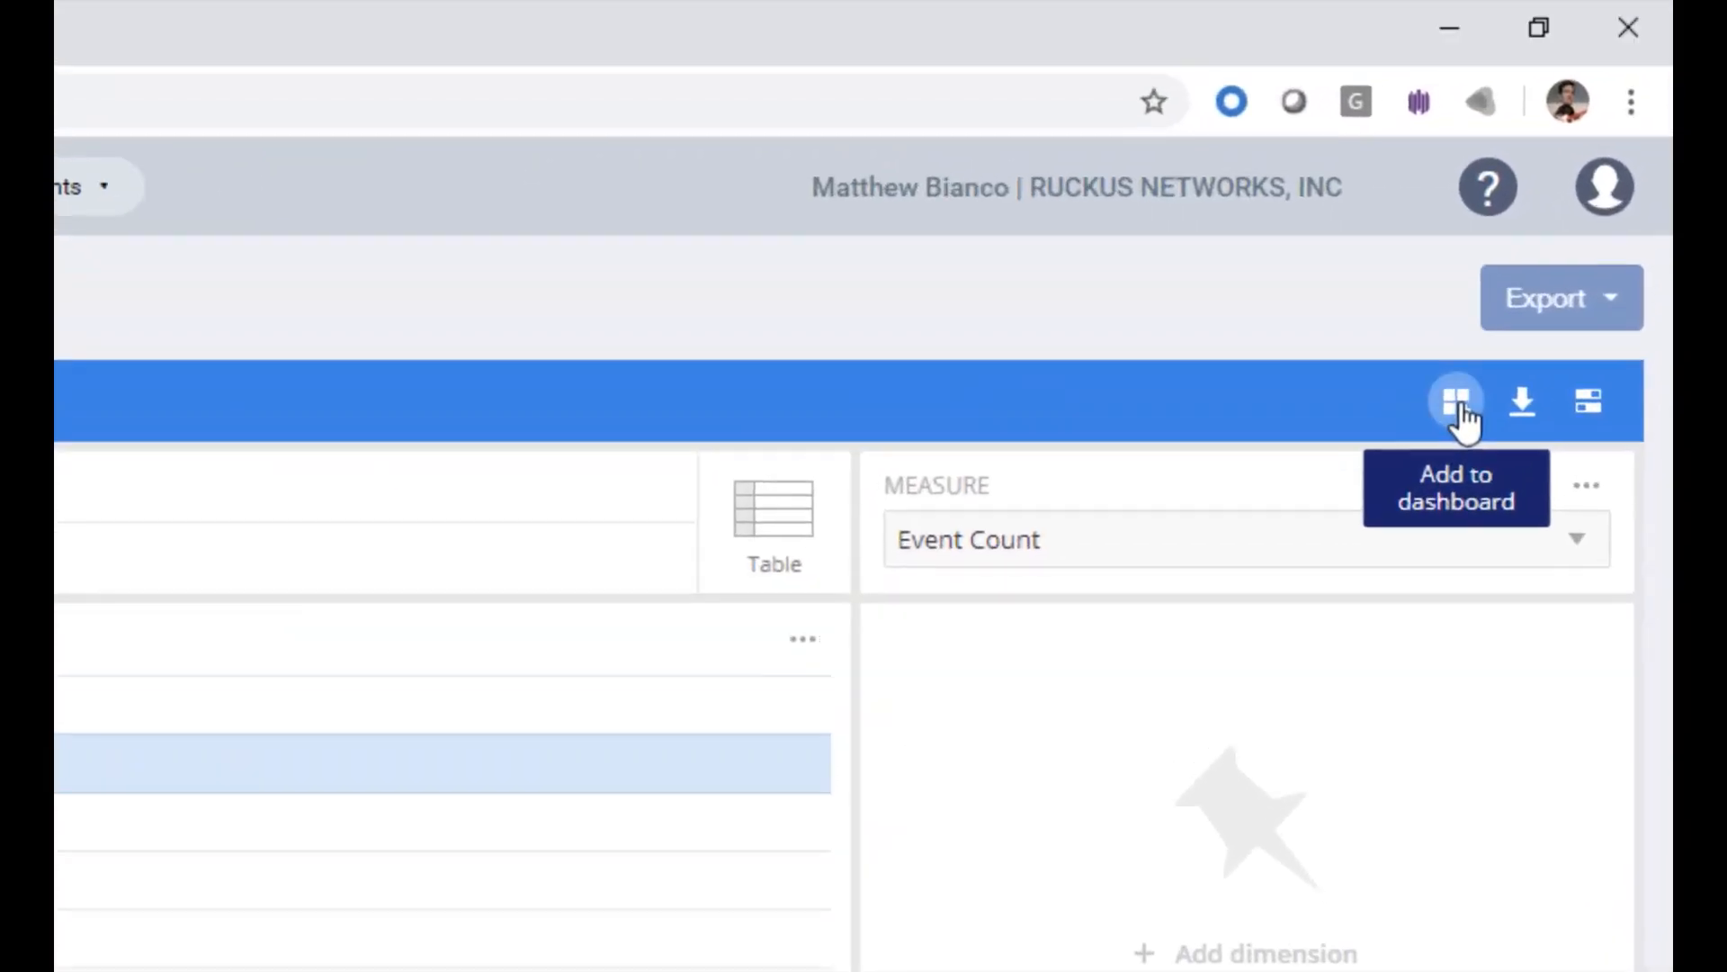
left_click(1567, 201)
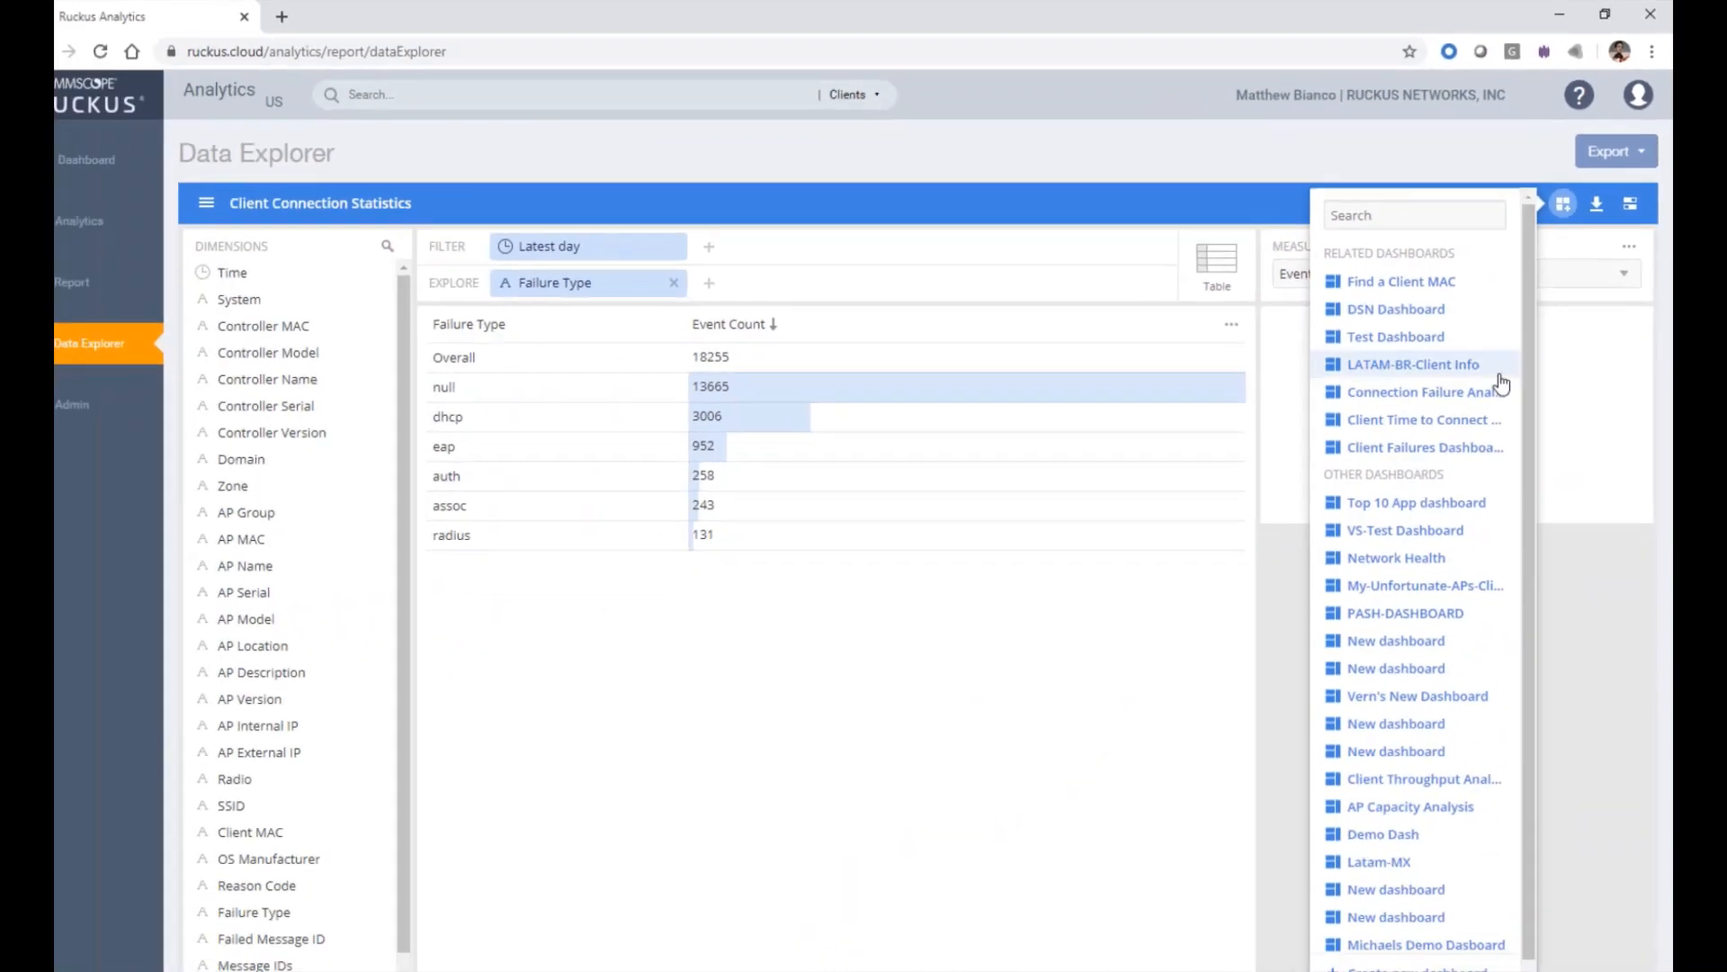
scroll(1457, 414, "down", 1)
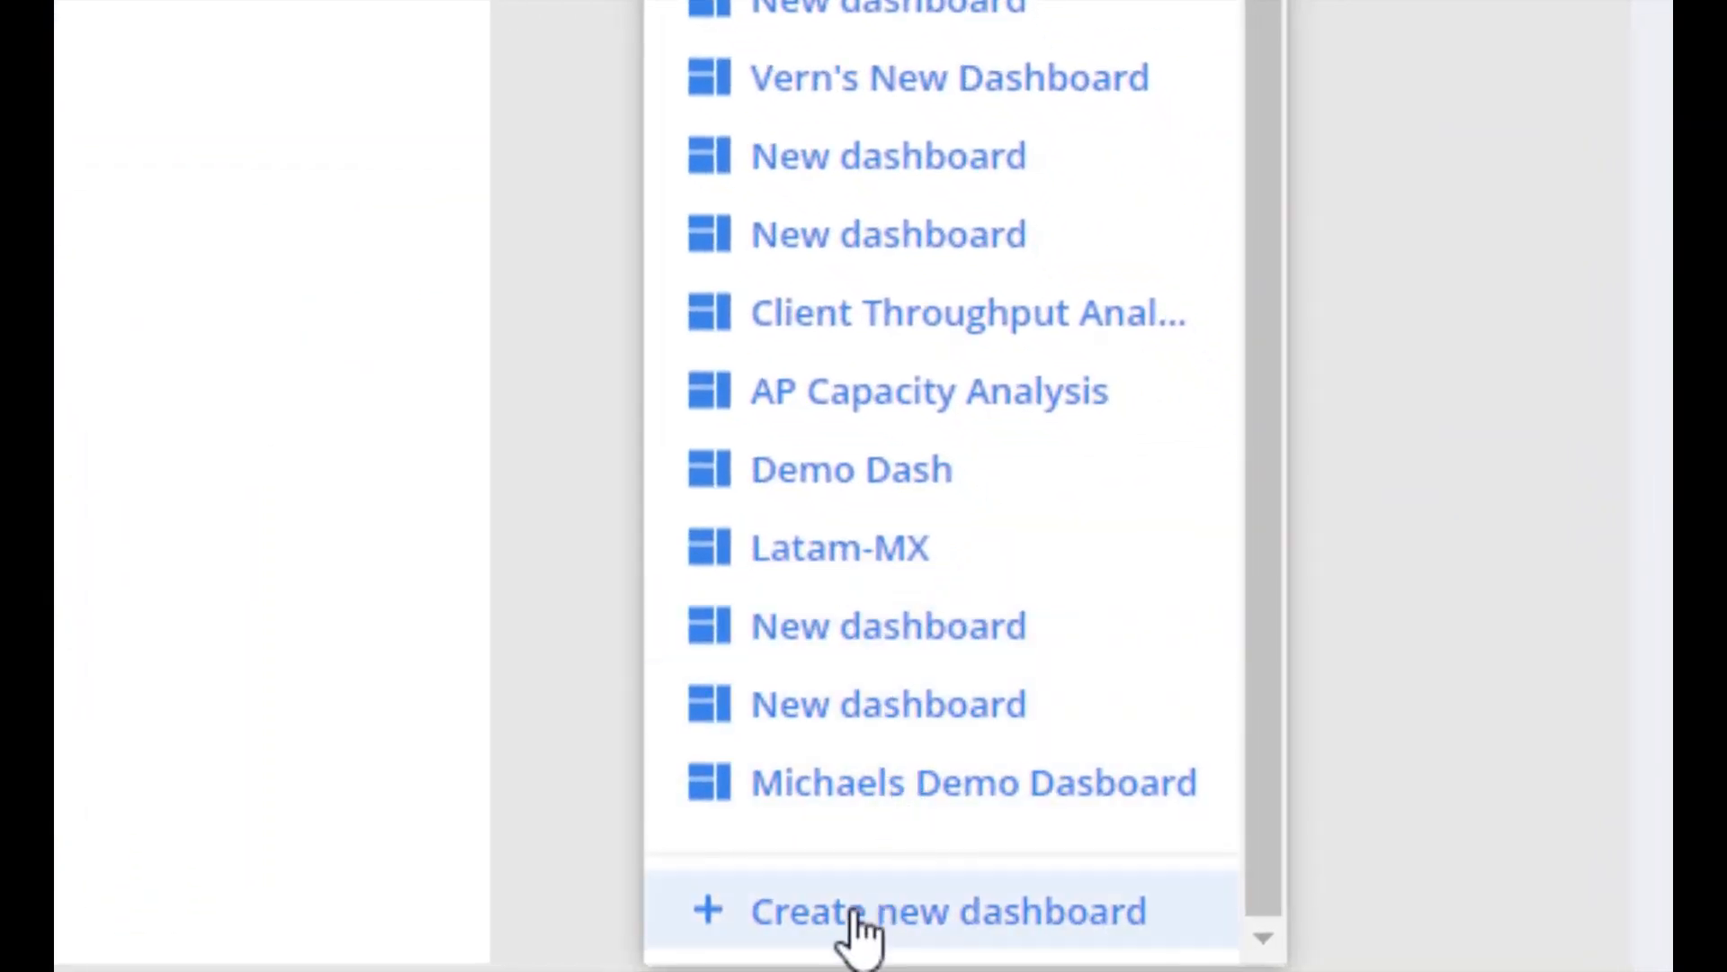
left_click(856, 913)
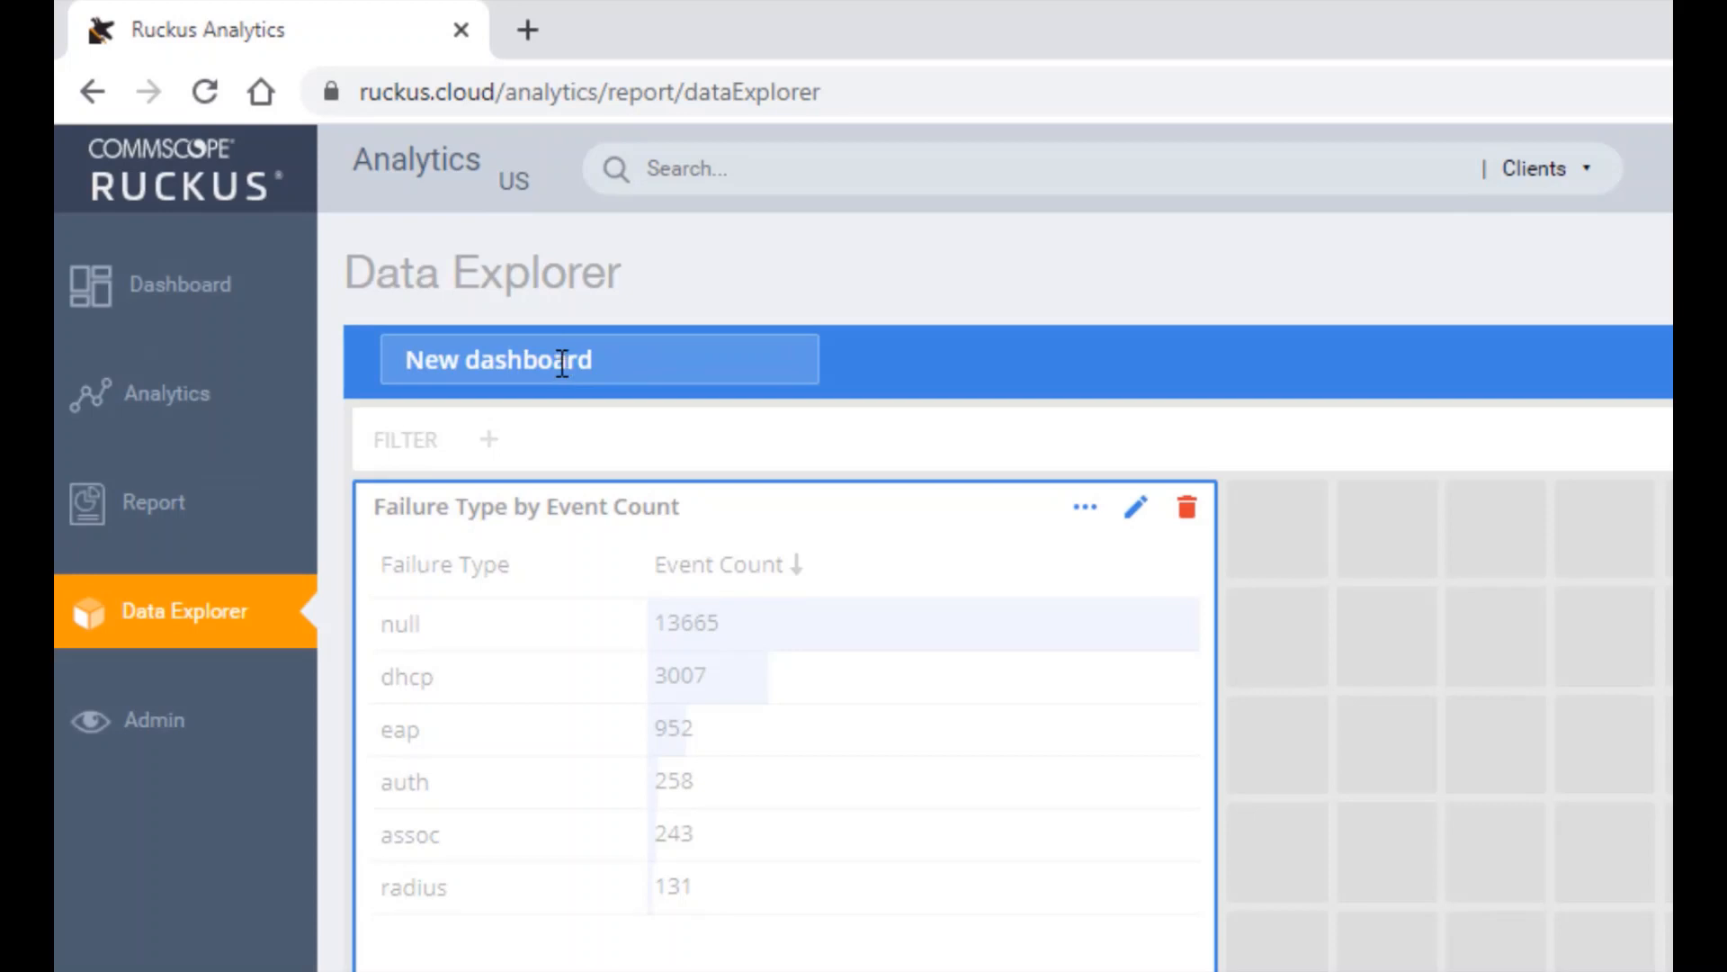
- Name the dashboard Client Failure Dashboard, shorten the failure type tile by one grid row and save the dashboard
left_click_drag(492, 322, 330, 293)
type("Client Failu")
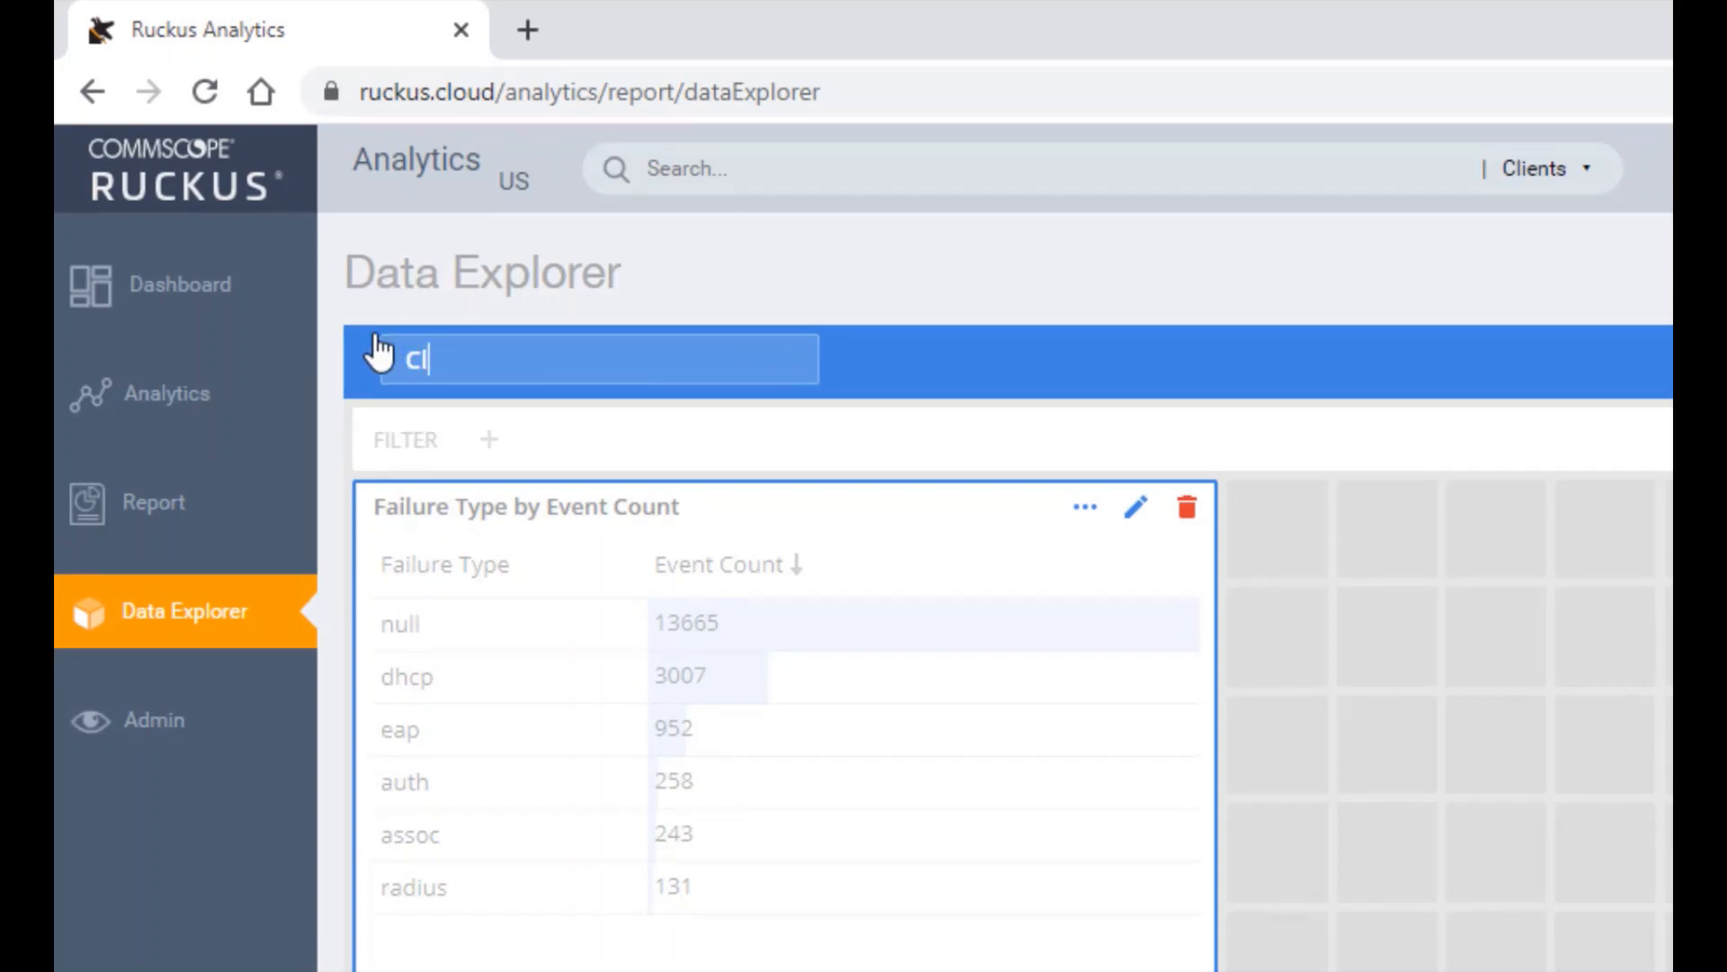
type("re Dashboard")
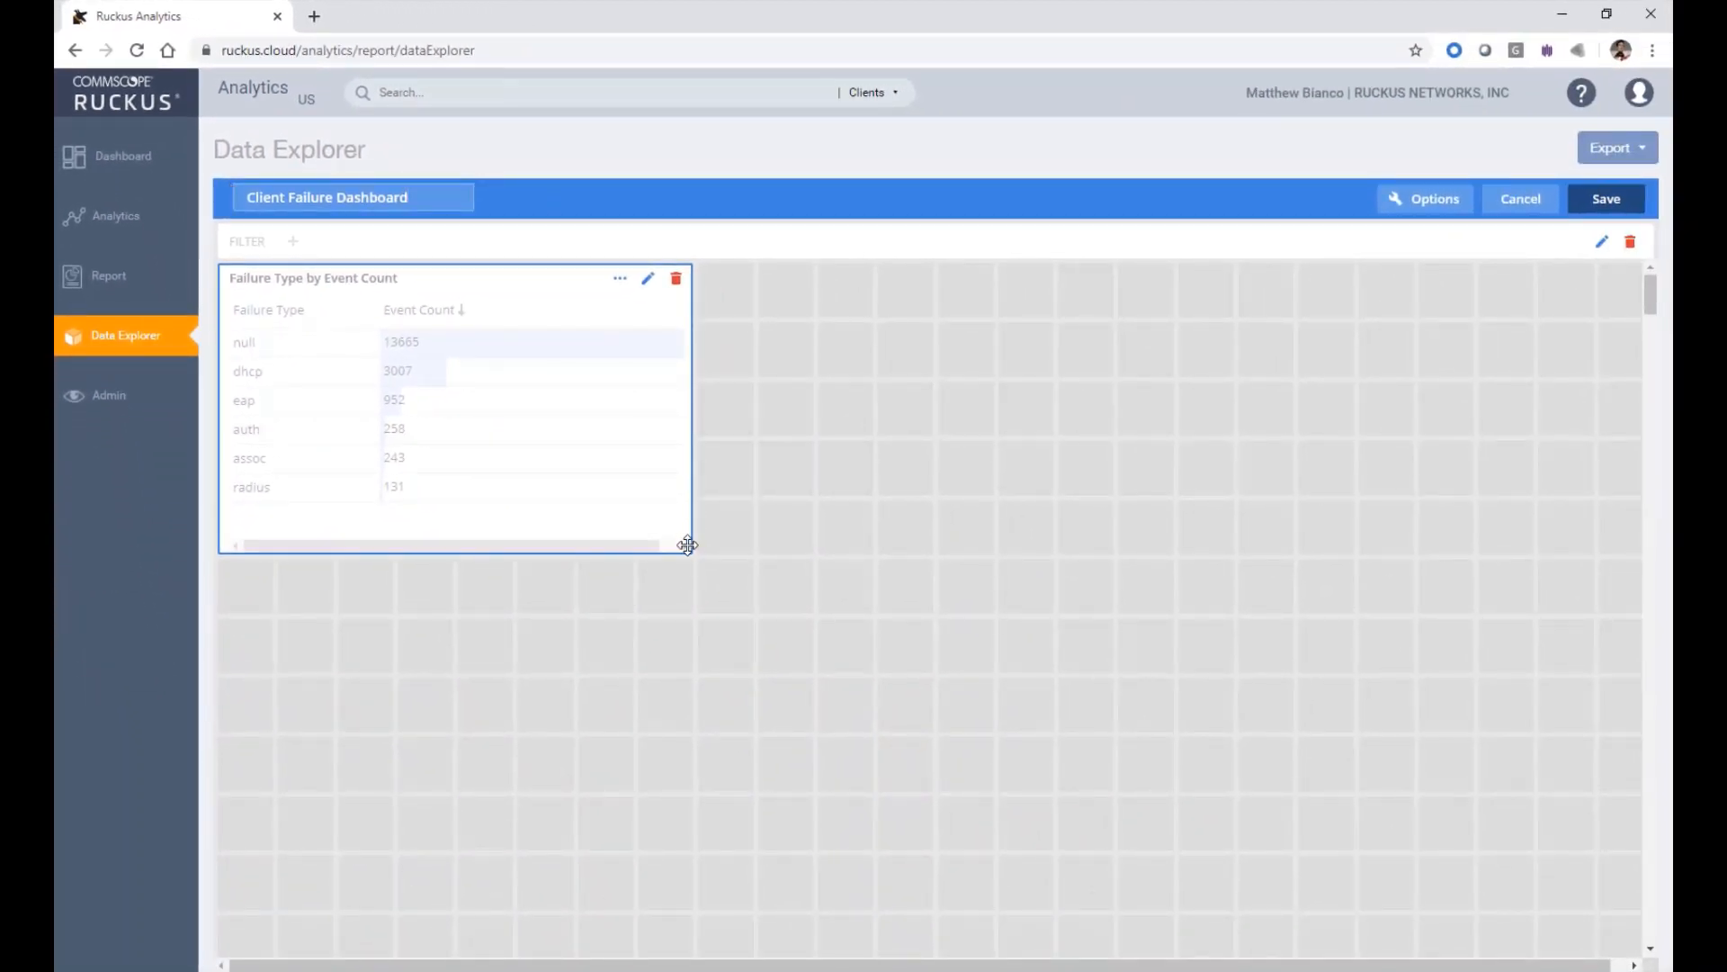
left_click_drag(690, 548, 713, 519)
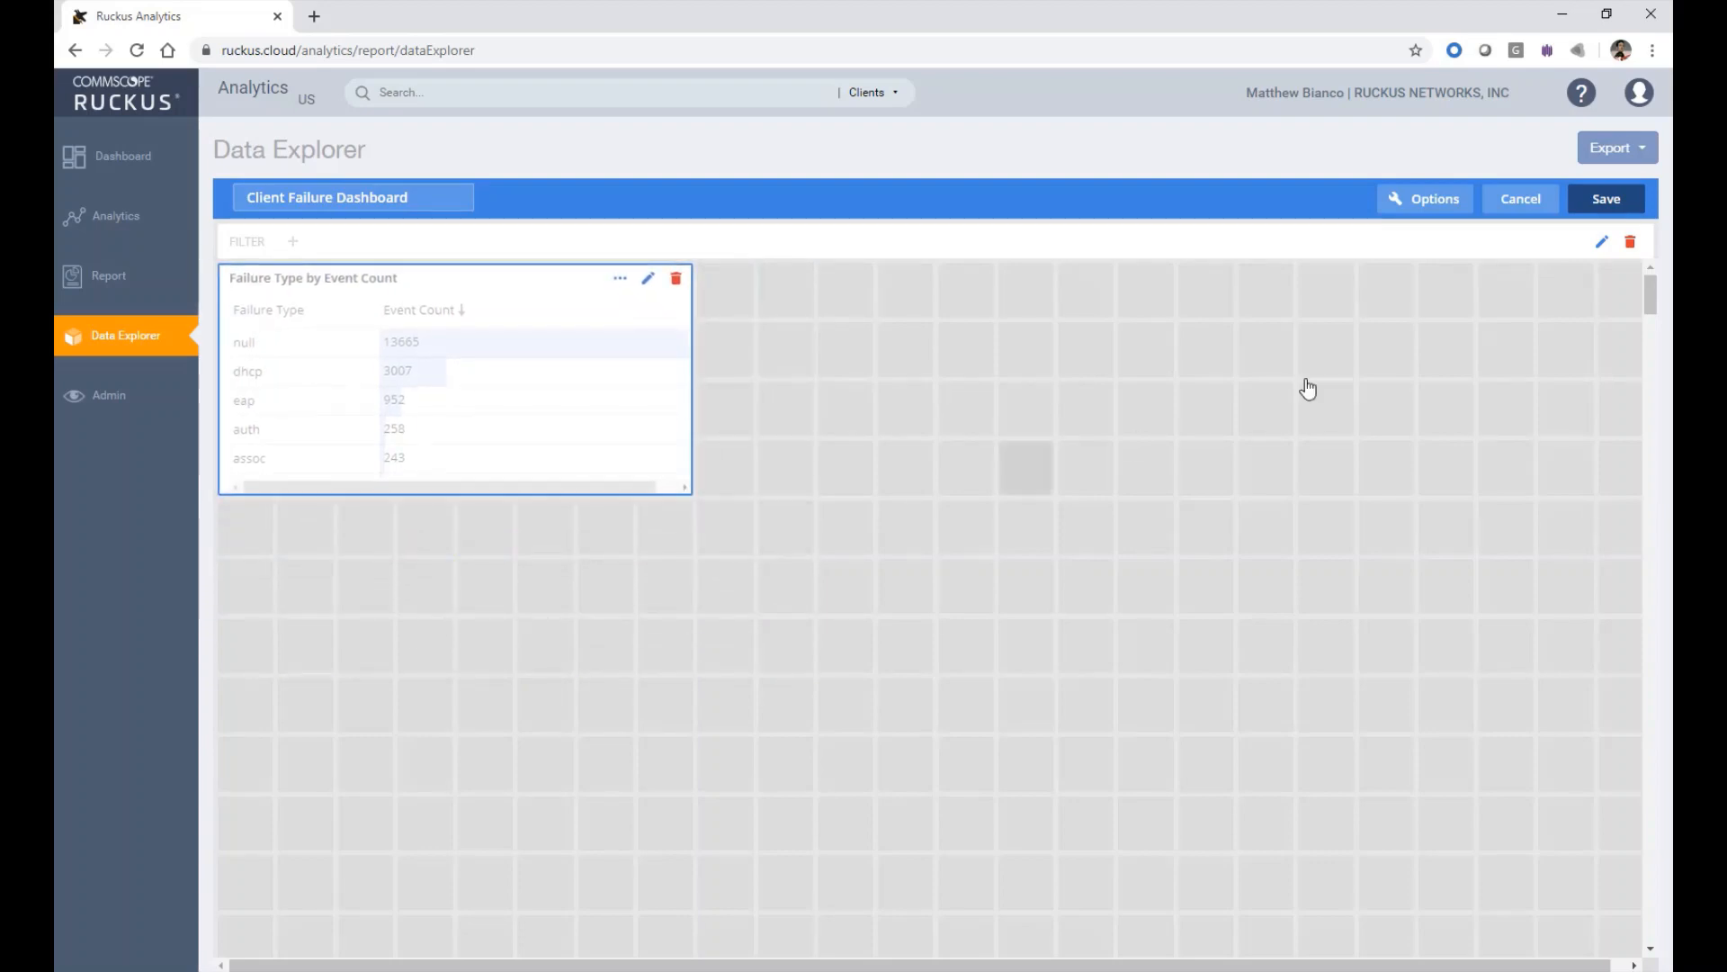
left_click(1606, 199)
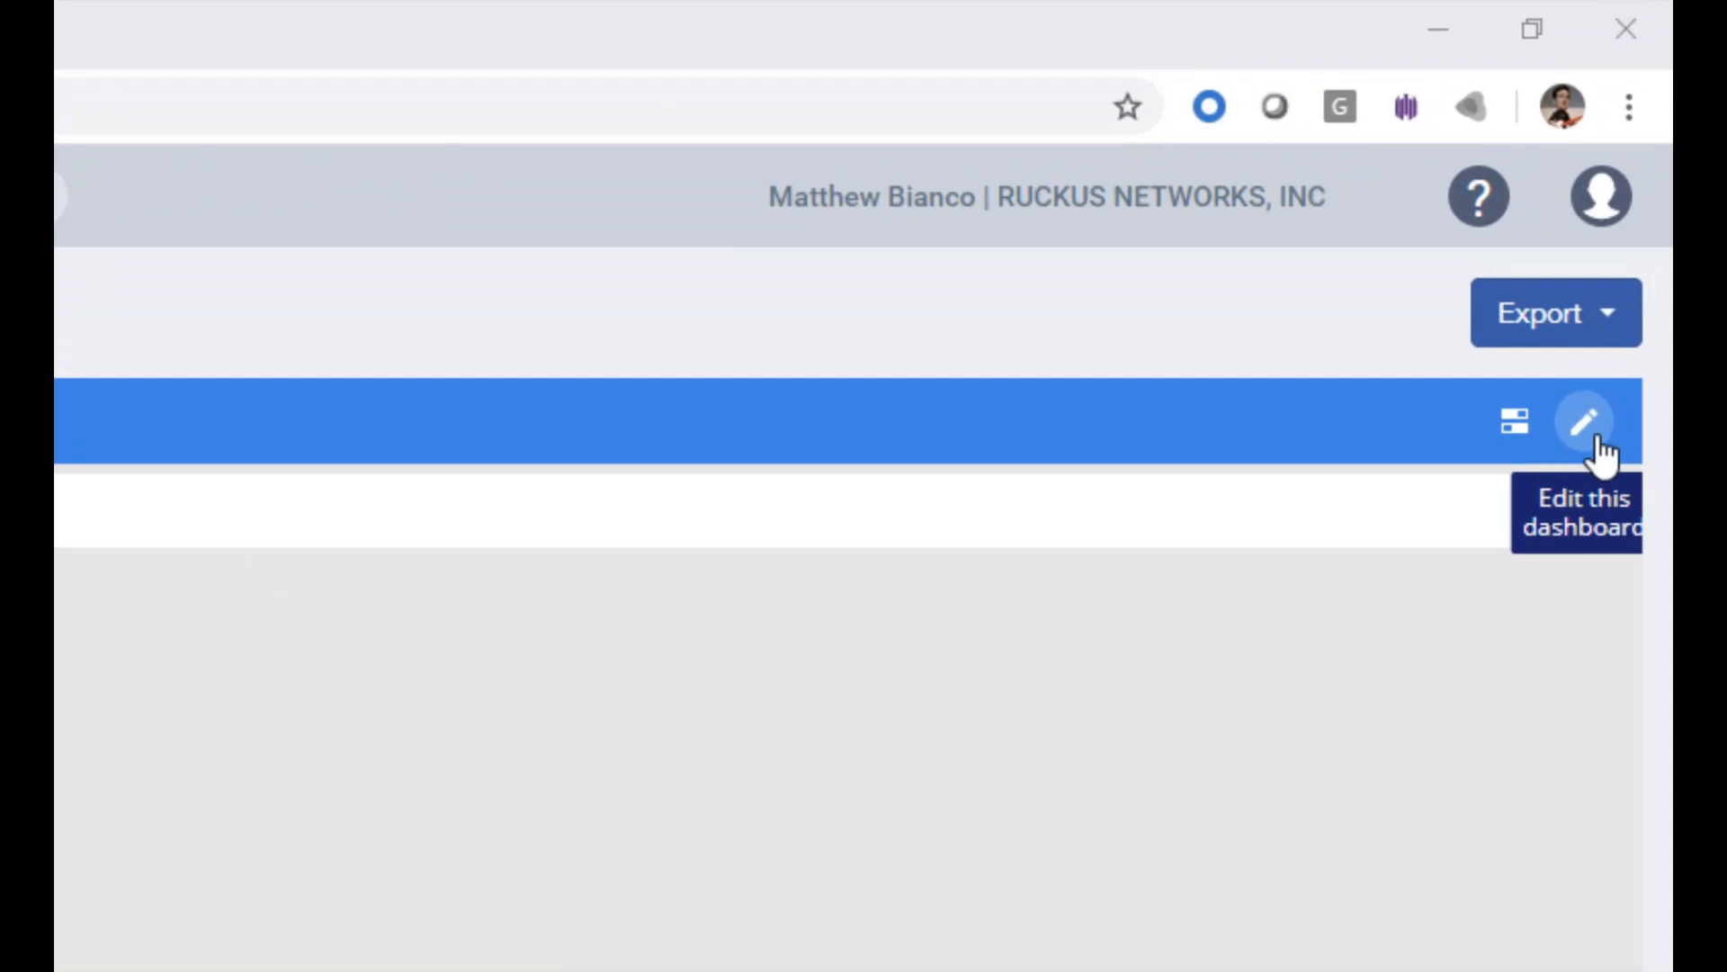
- Edit the dashboard and add a Line Chart tile beside the failure type table, keeping the Client Connection Statistics data cube
left_click(1631, 199)
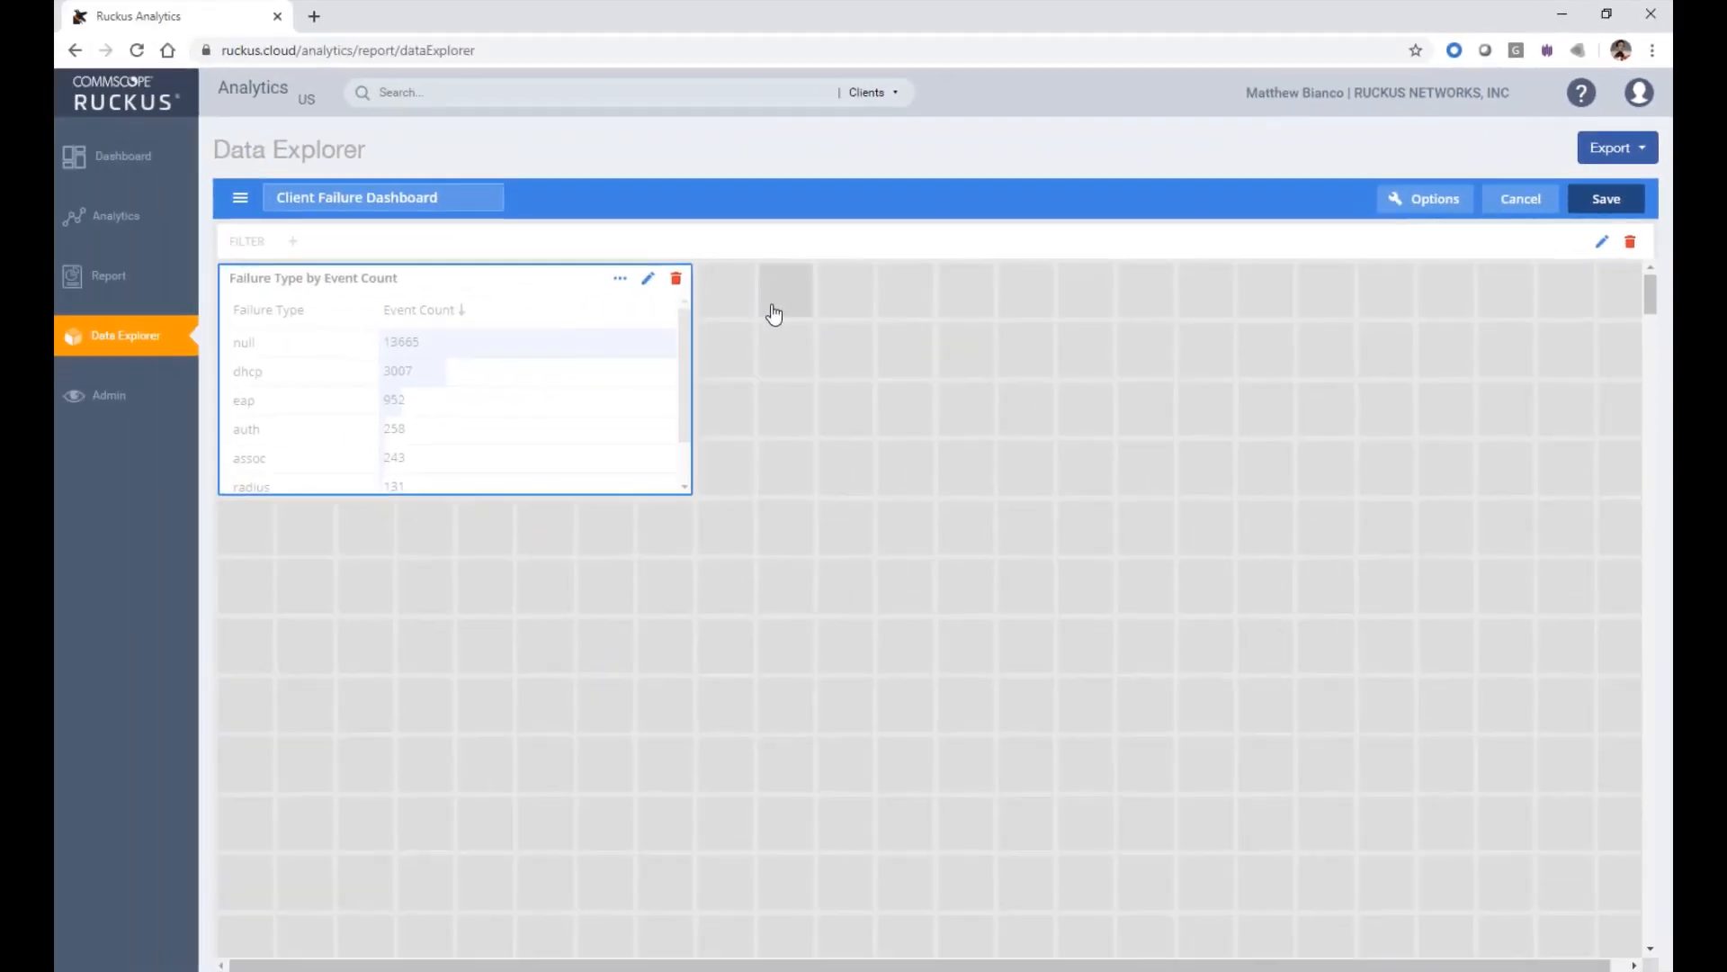
left_click_drag(737, 302, 1264, 463)
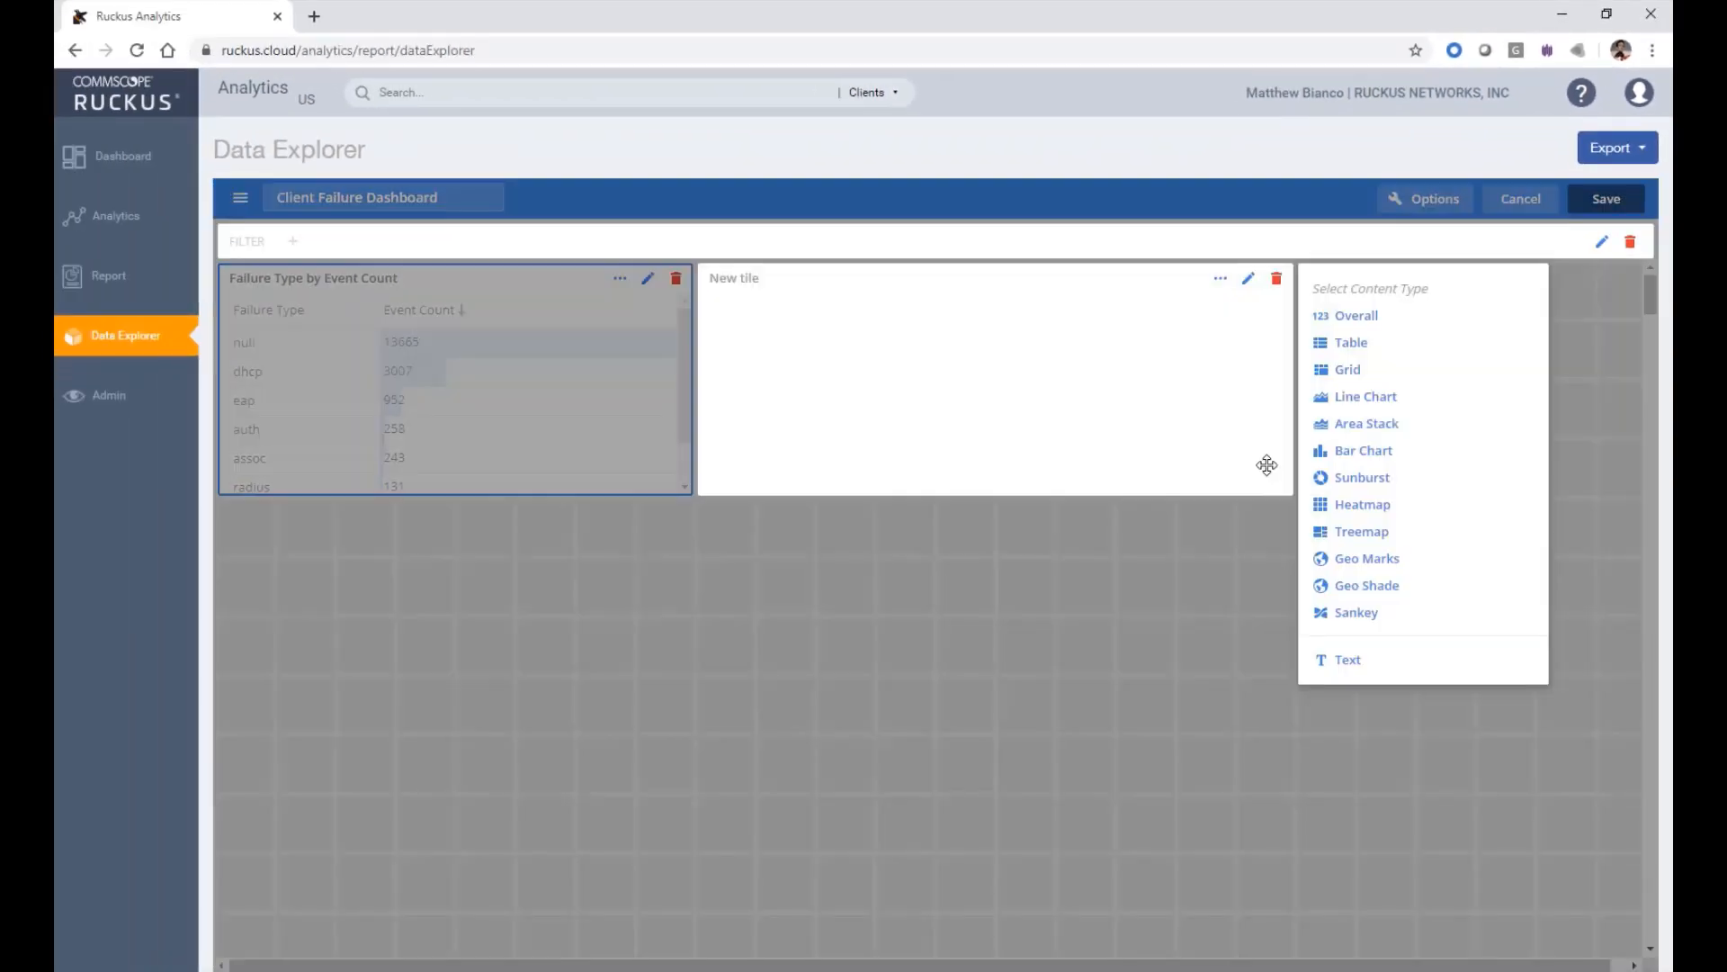
left_click(1367, 398)
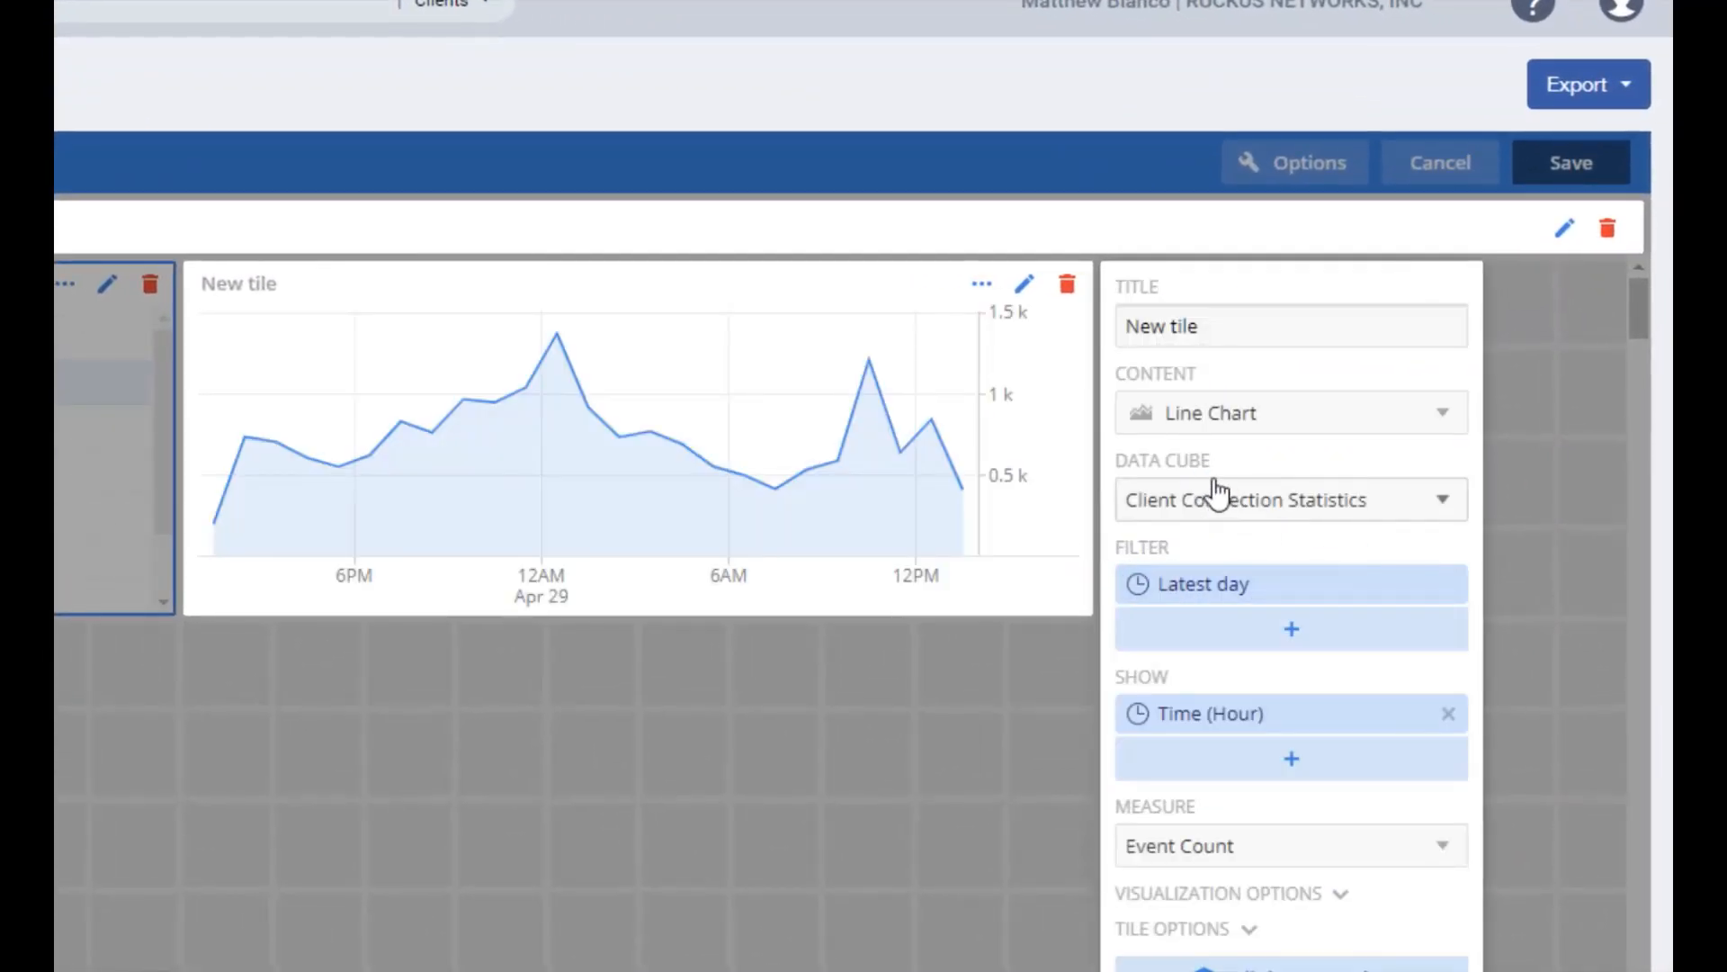
left_click(1293, 513)
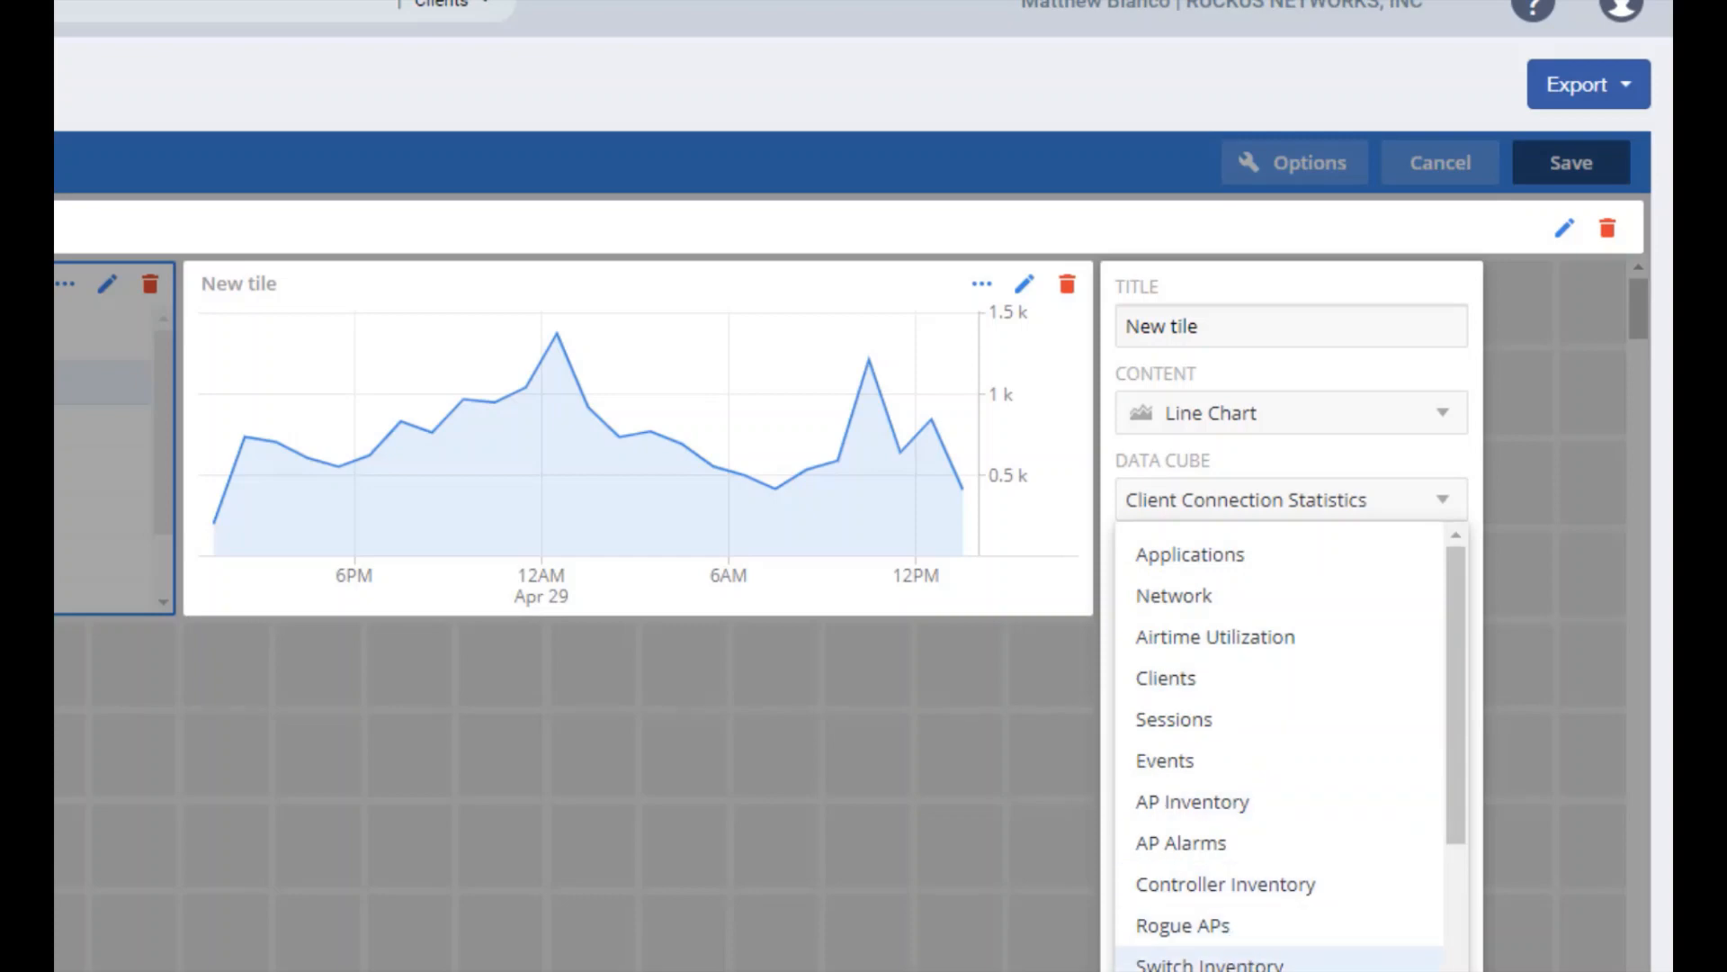
left_click(1311, 506)
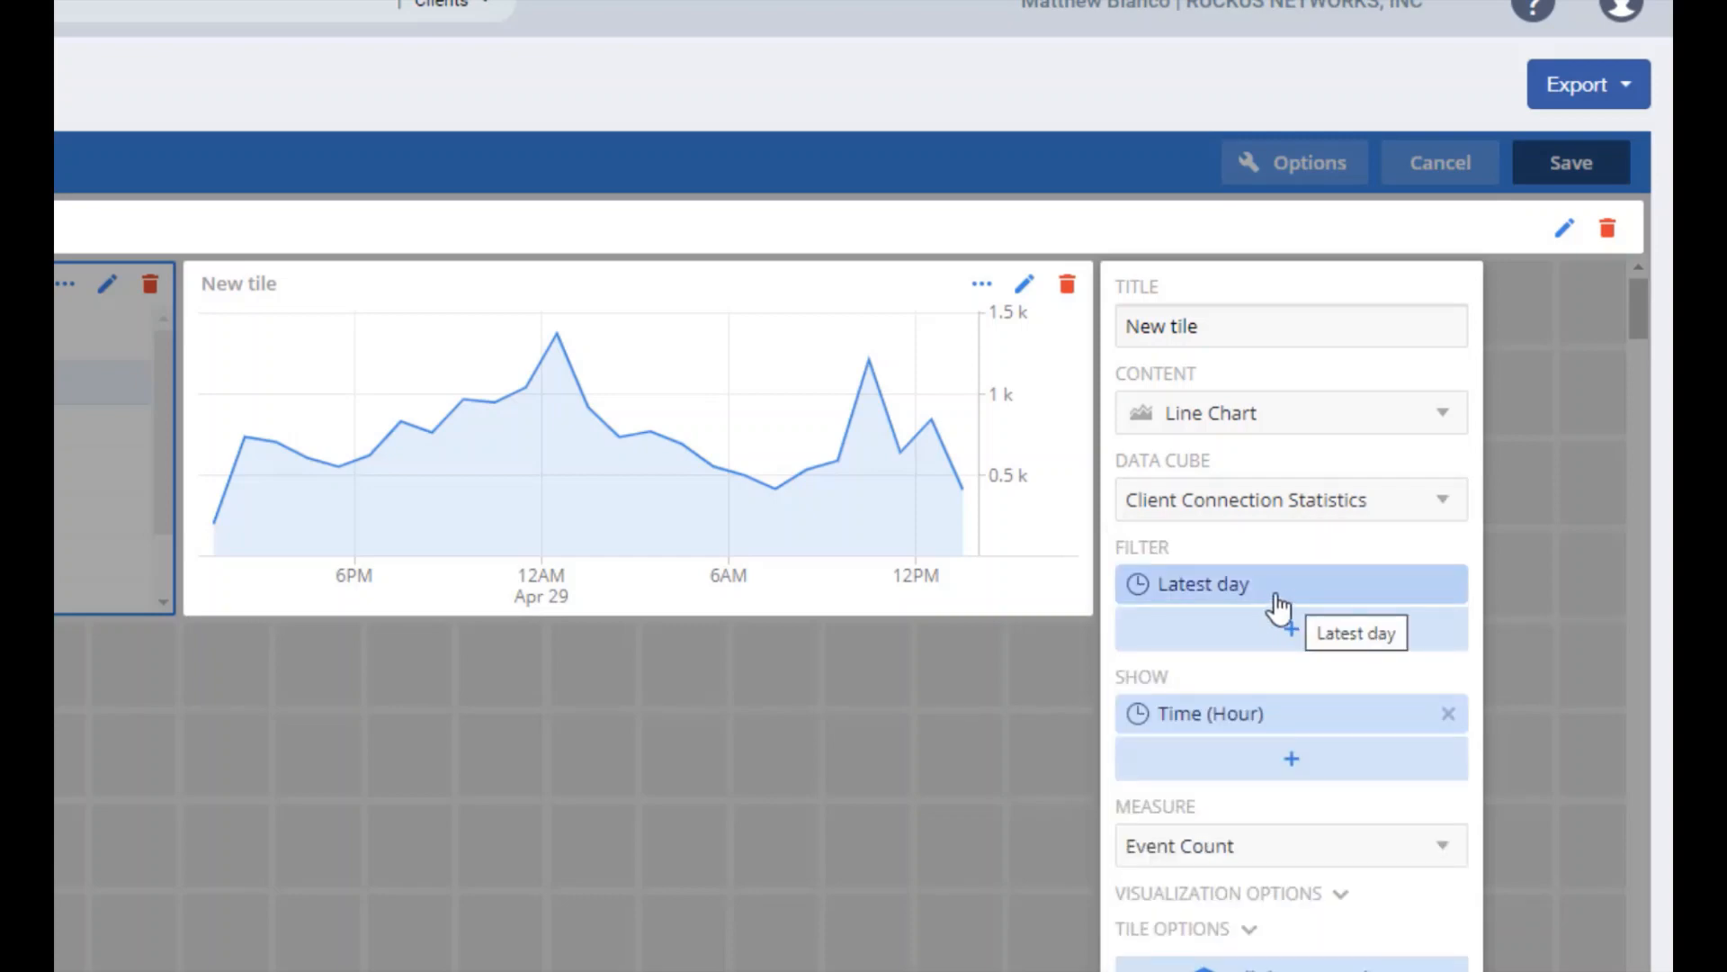
- Add Failure Type to the dimensions shown in the new line chart tile
left_click(1269, 772)
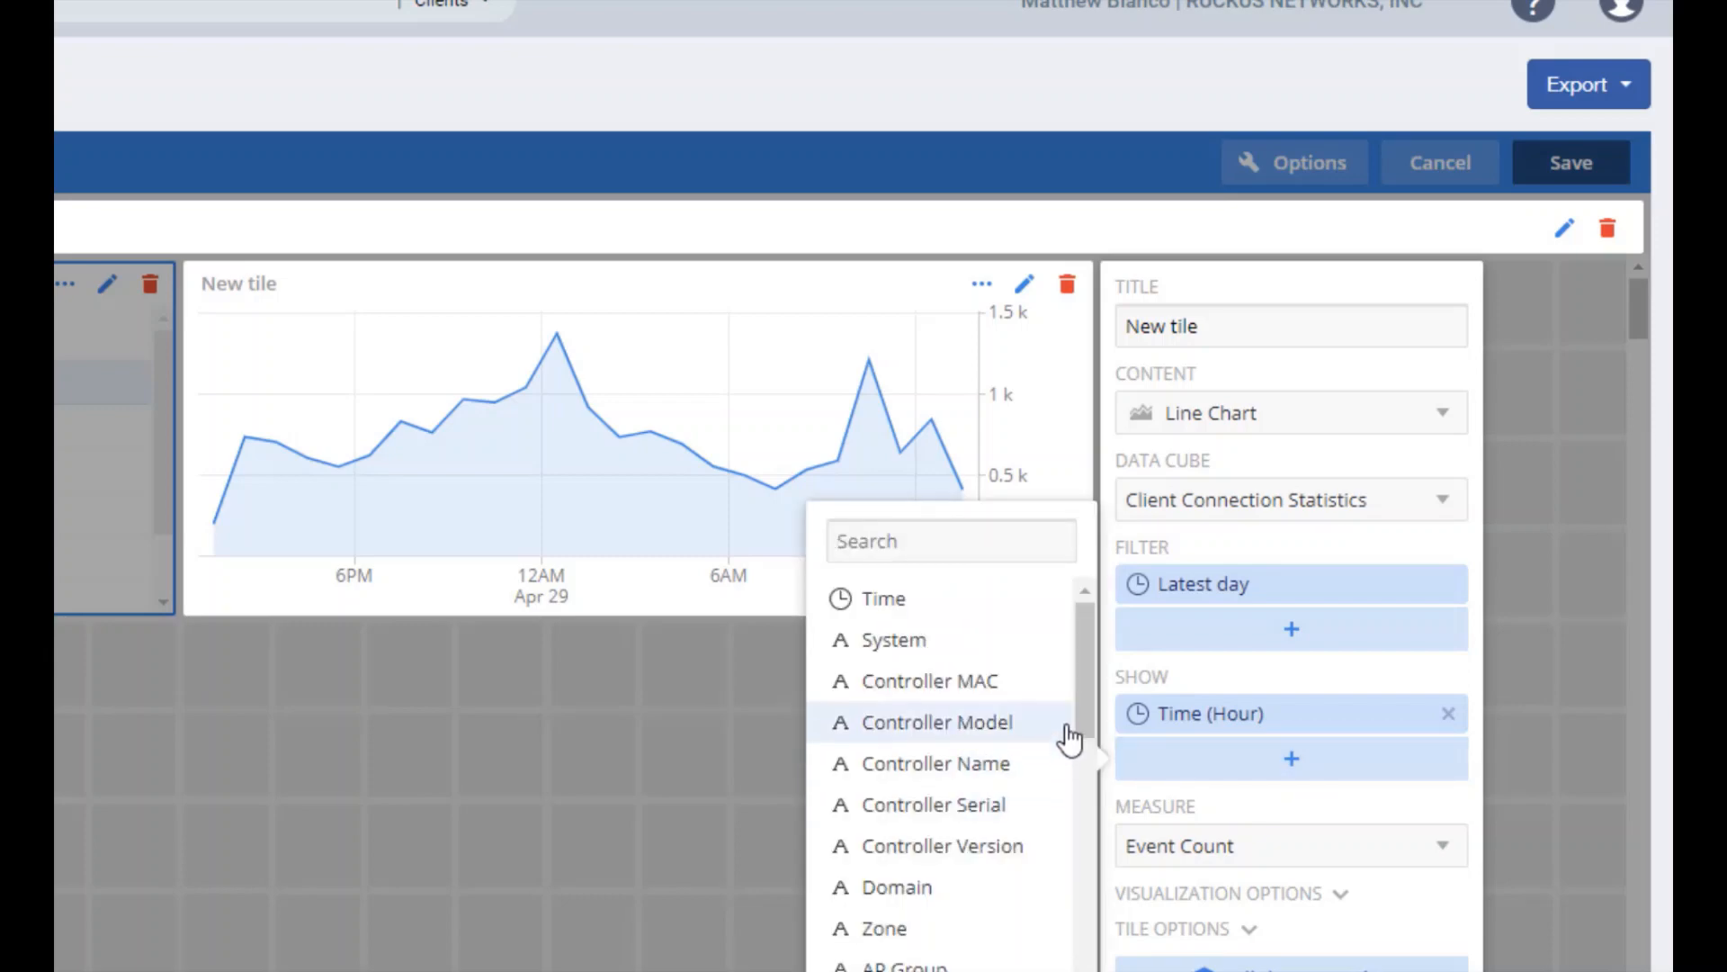
scroll(1003, 764, "down", 5)
left_click(973, 853)
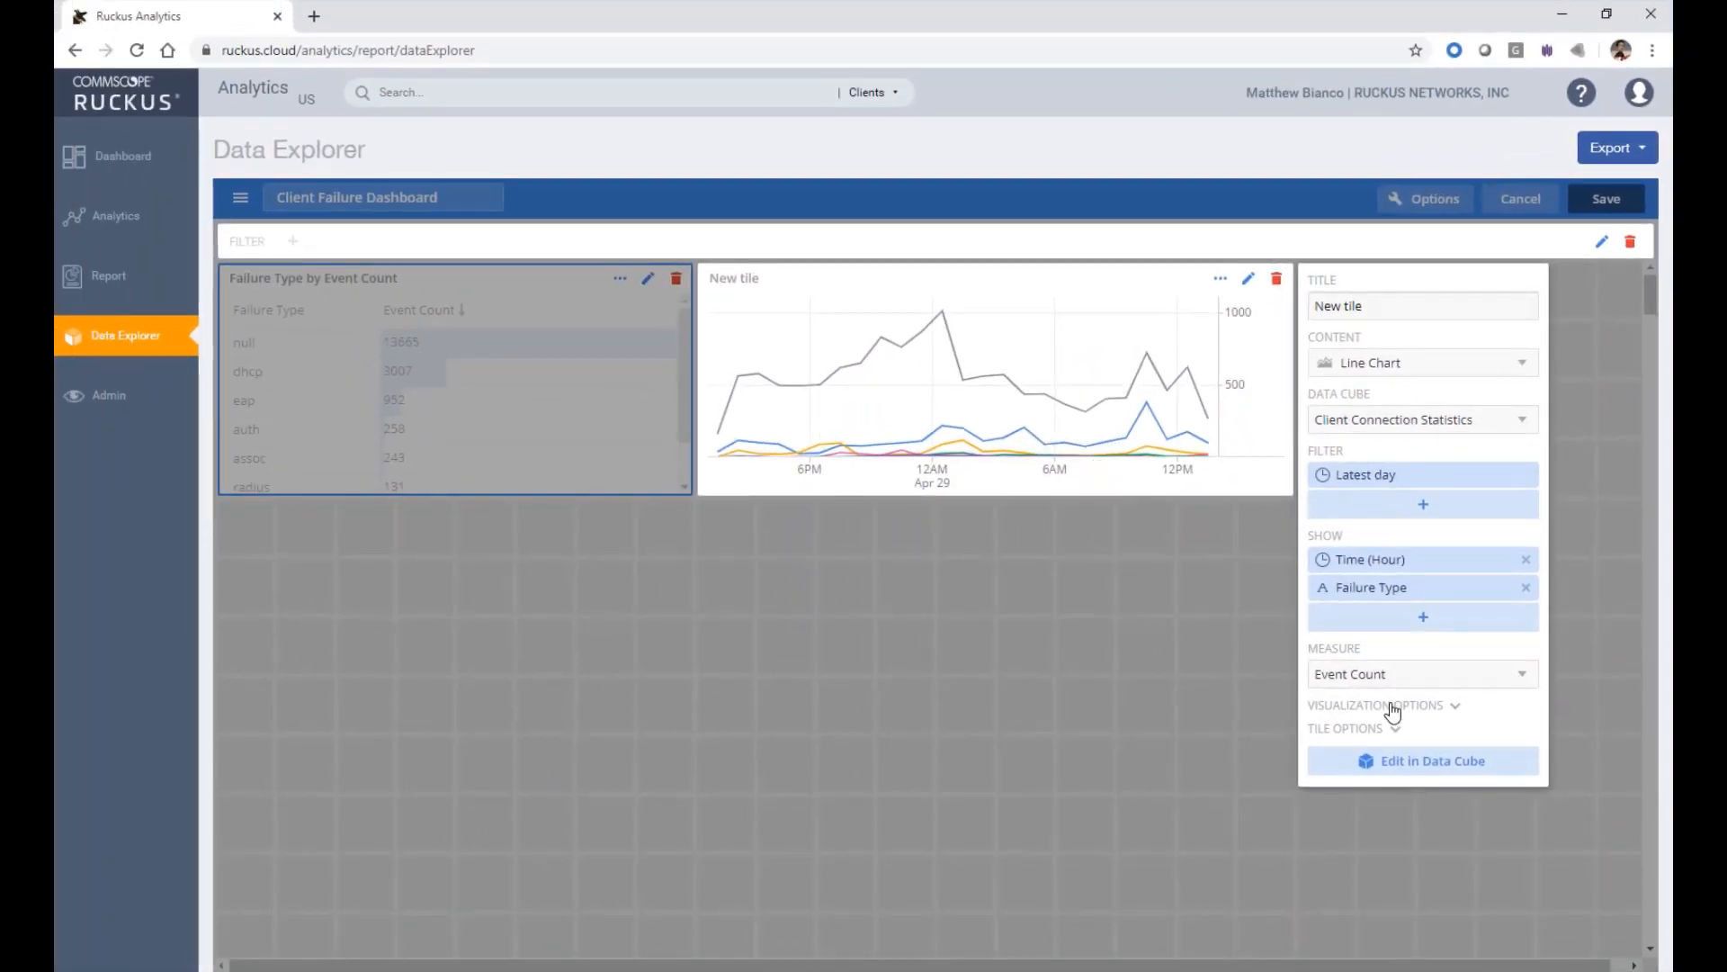
- Try the Show overall visualization option on the line chart tile
left_click(1423, 706)
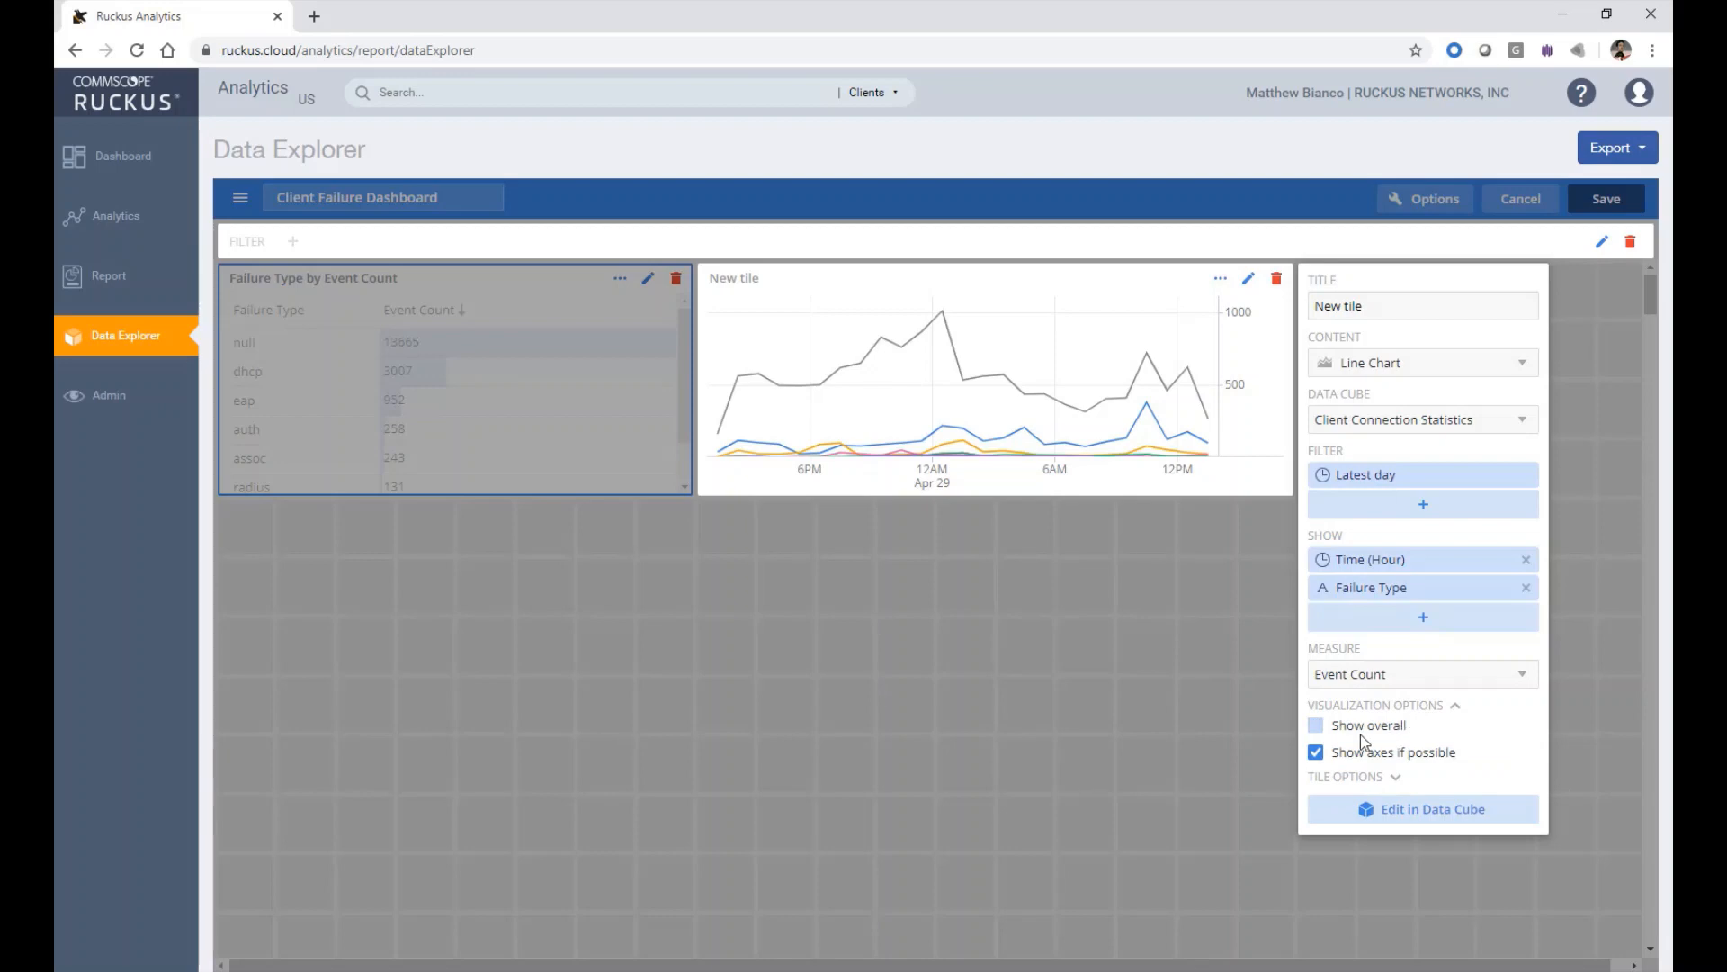
left_click(1360, 727)
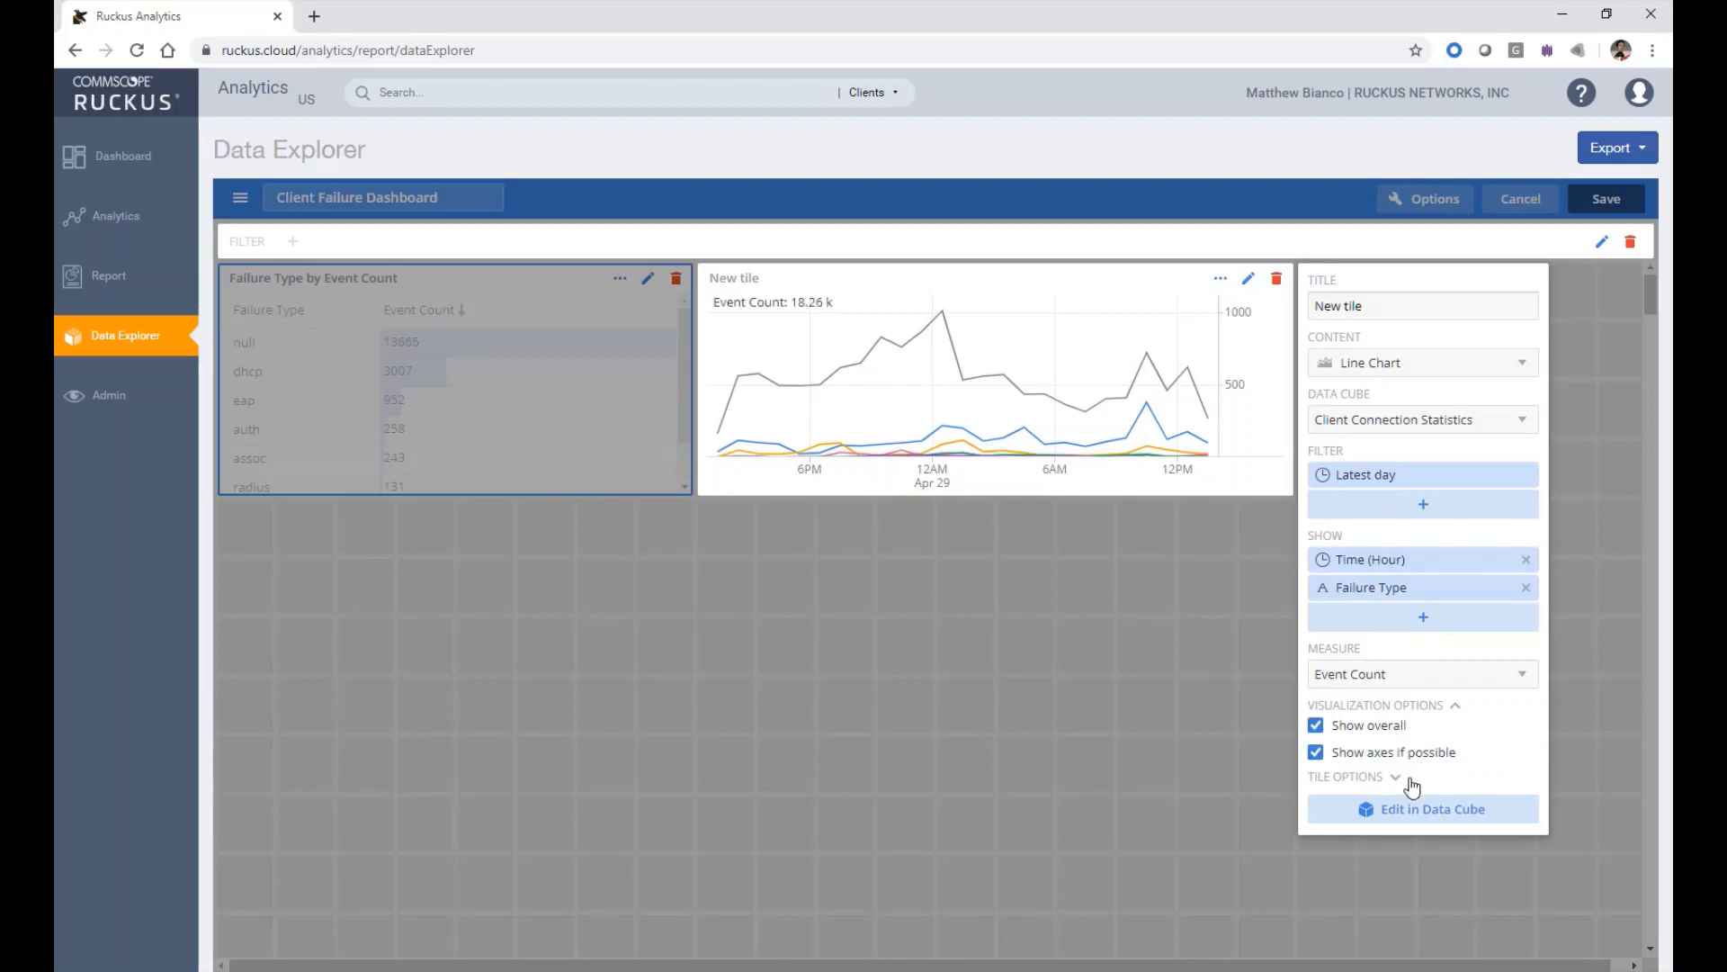
left_click(1363, 728)
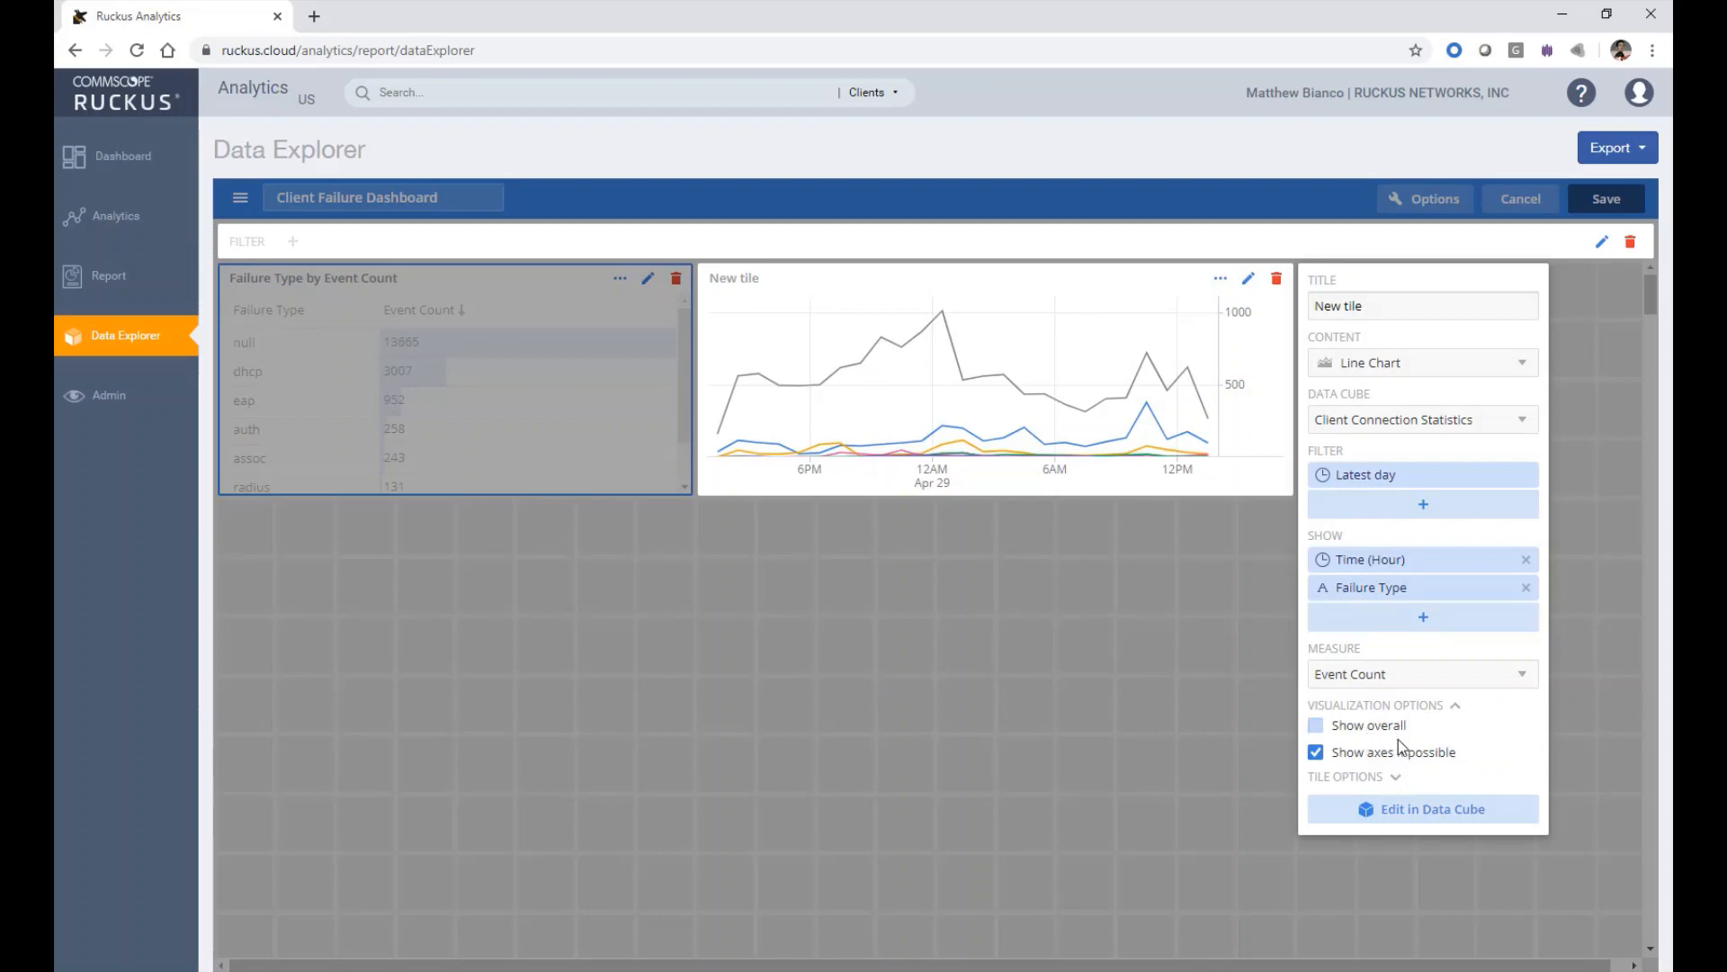
- Close the line chart tile's settings and save the Client Failure Dashboard
left_click(1063, 711)
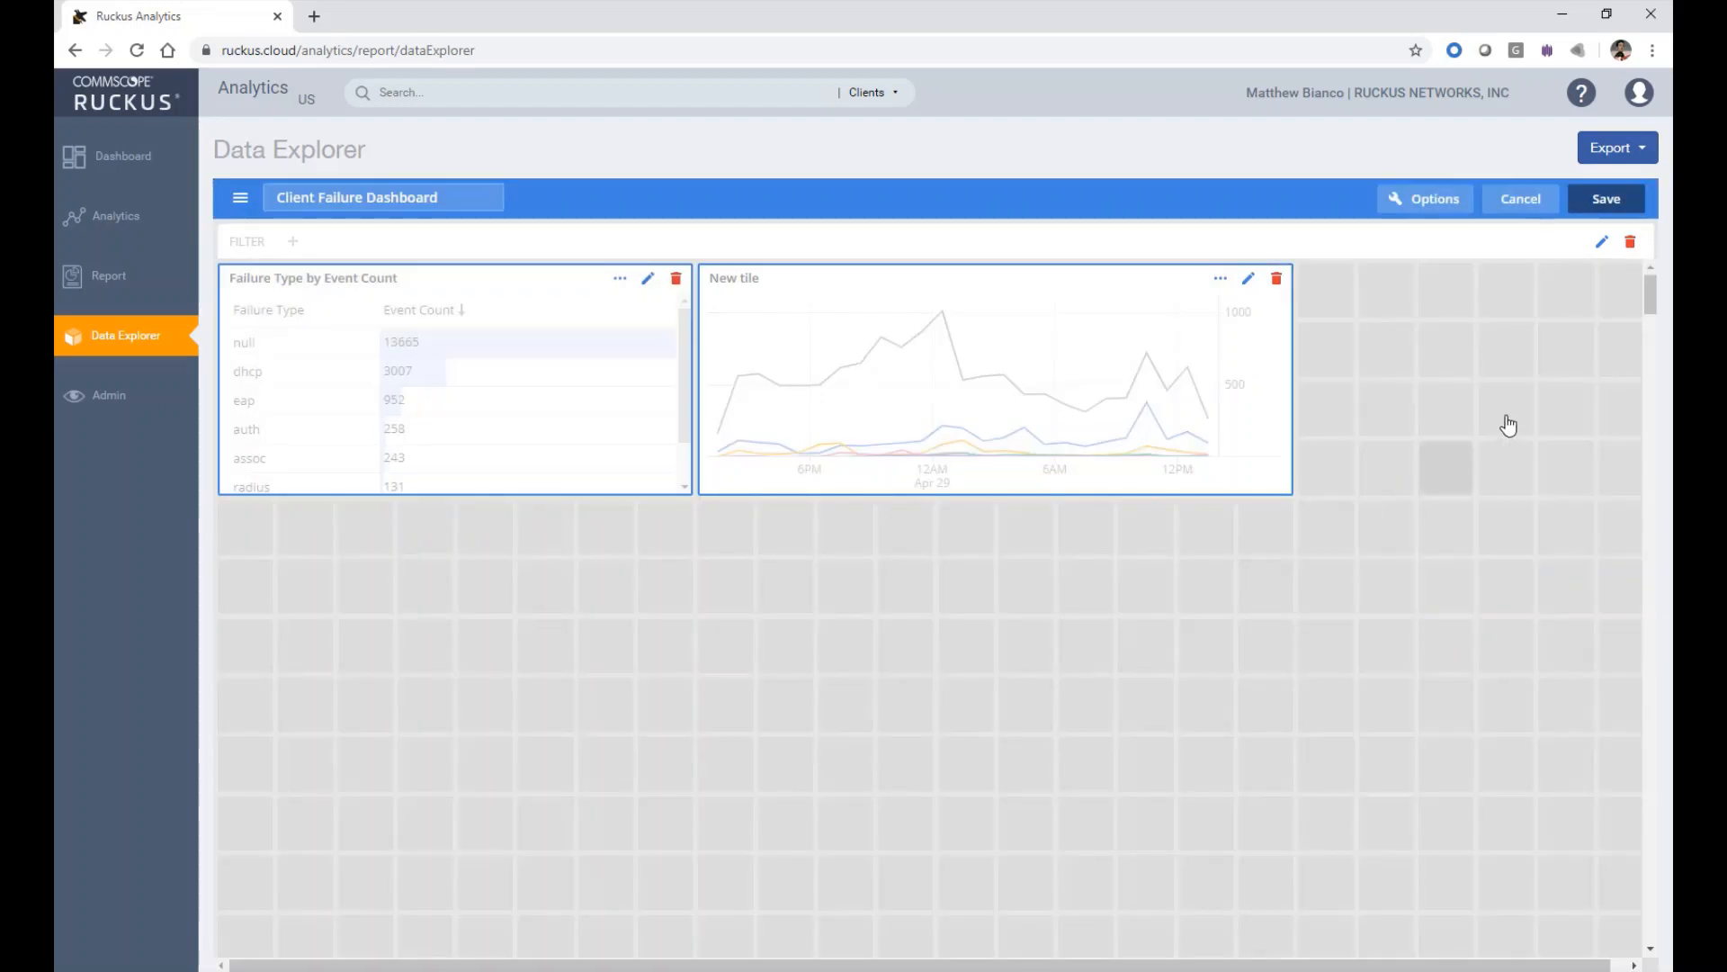
left_click(1607, 200)
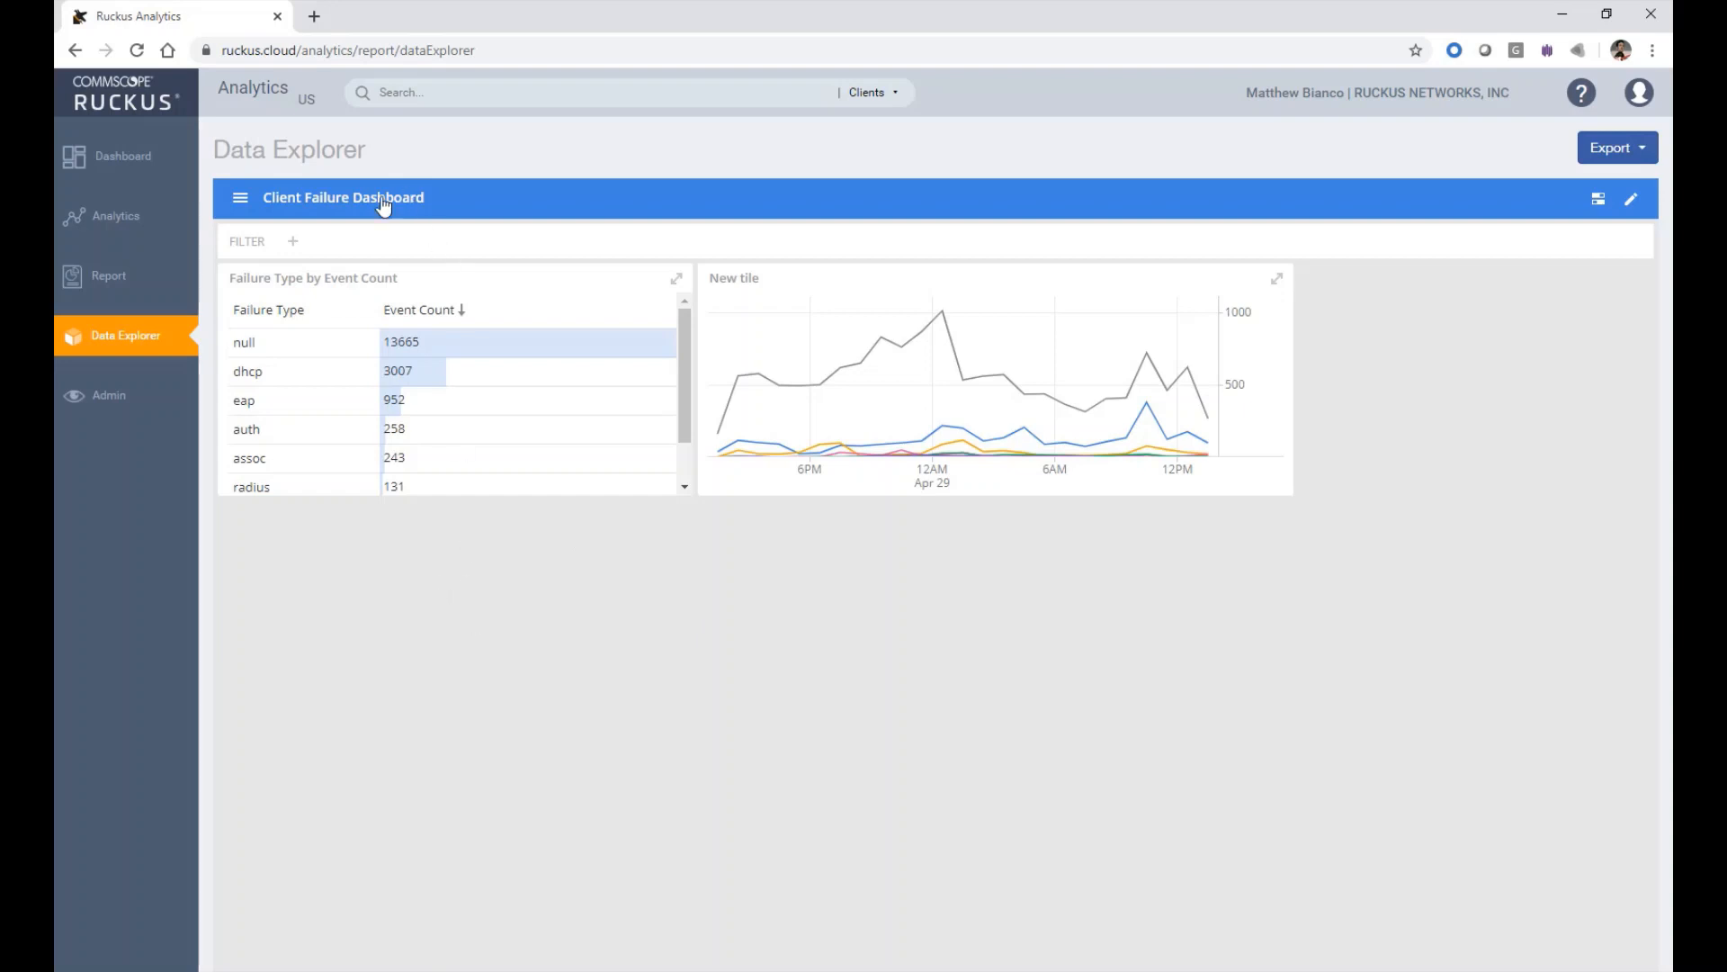
- Open the Find a Client MAC dashboard and filter it to Apr 24, 7am-4pm using the failures chart
left_click(400, 373)
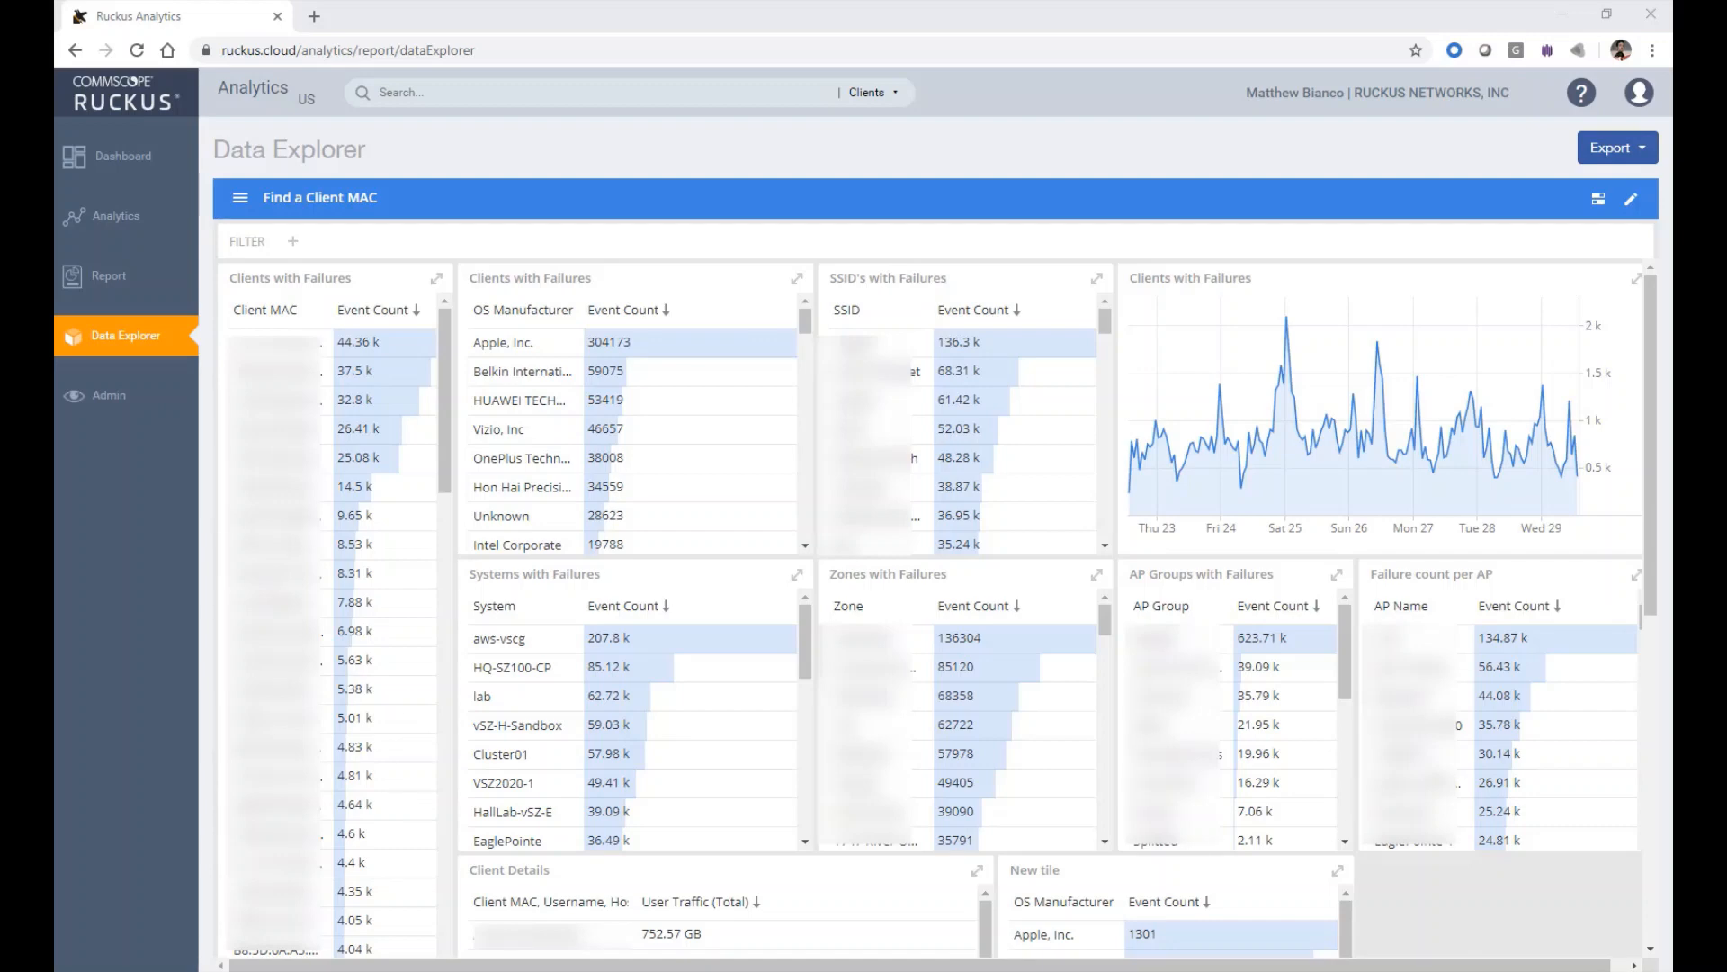
mouse_move(1243, 501)
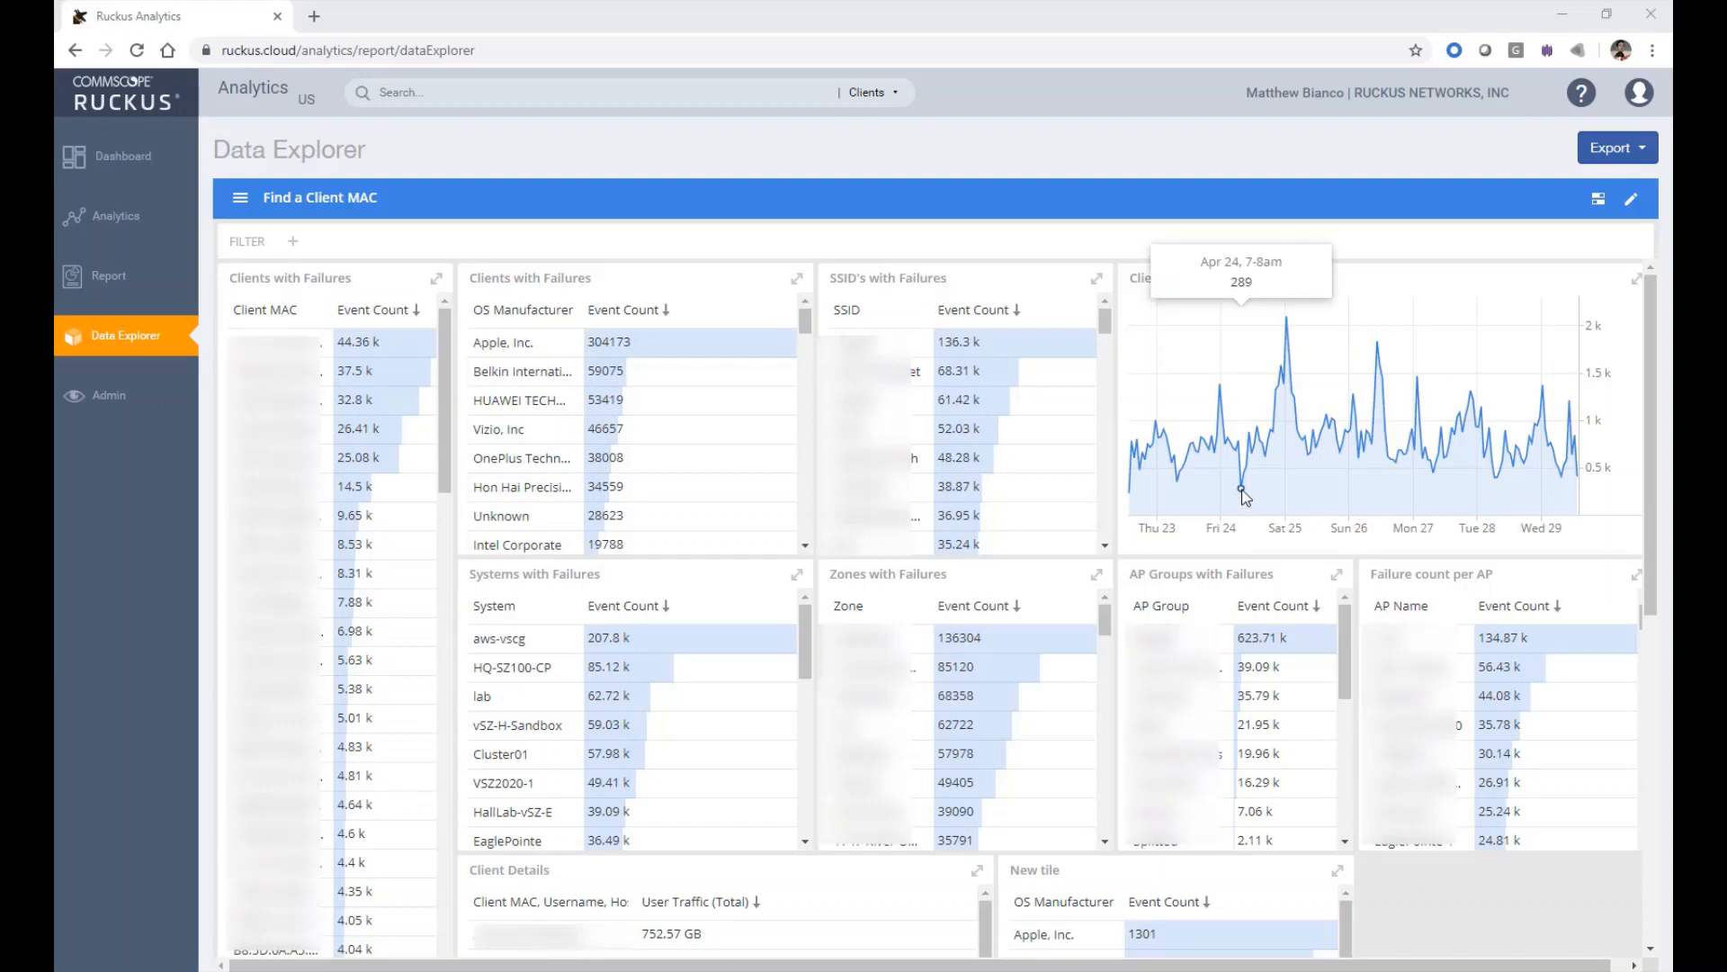
left_click_drag(1244, 493, 1268, 493)
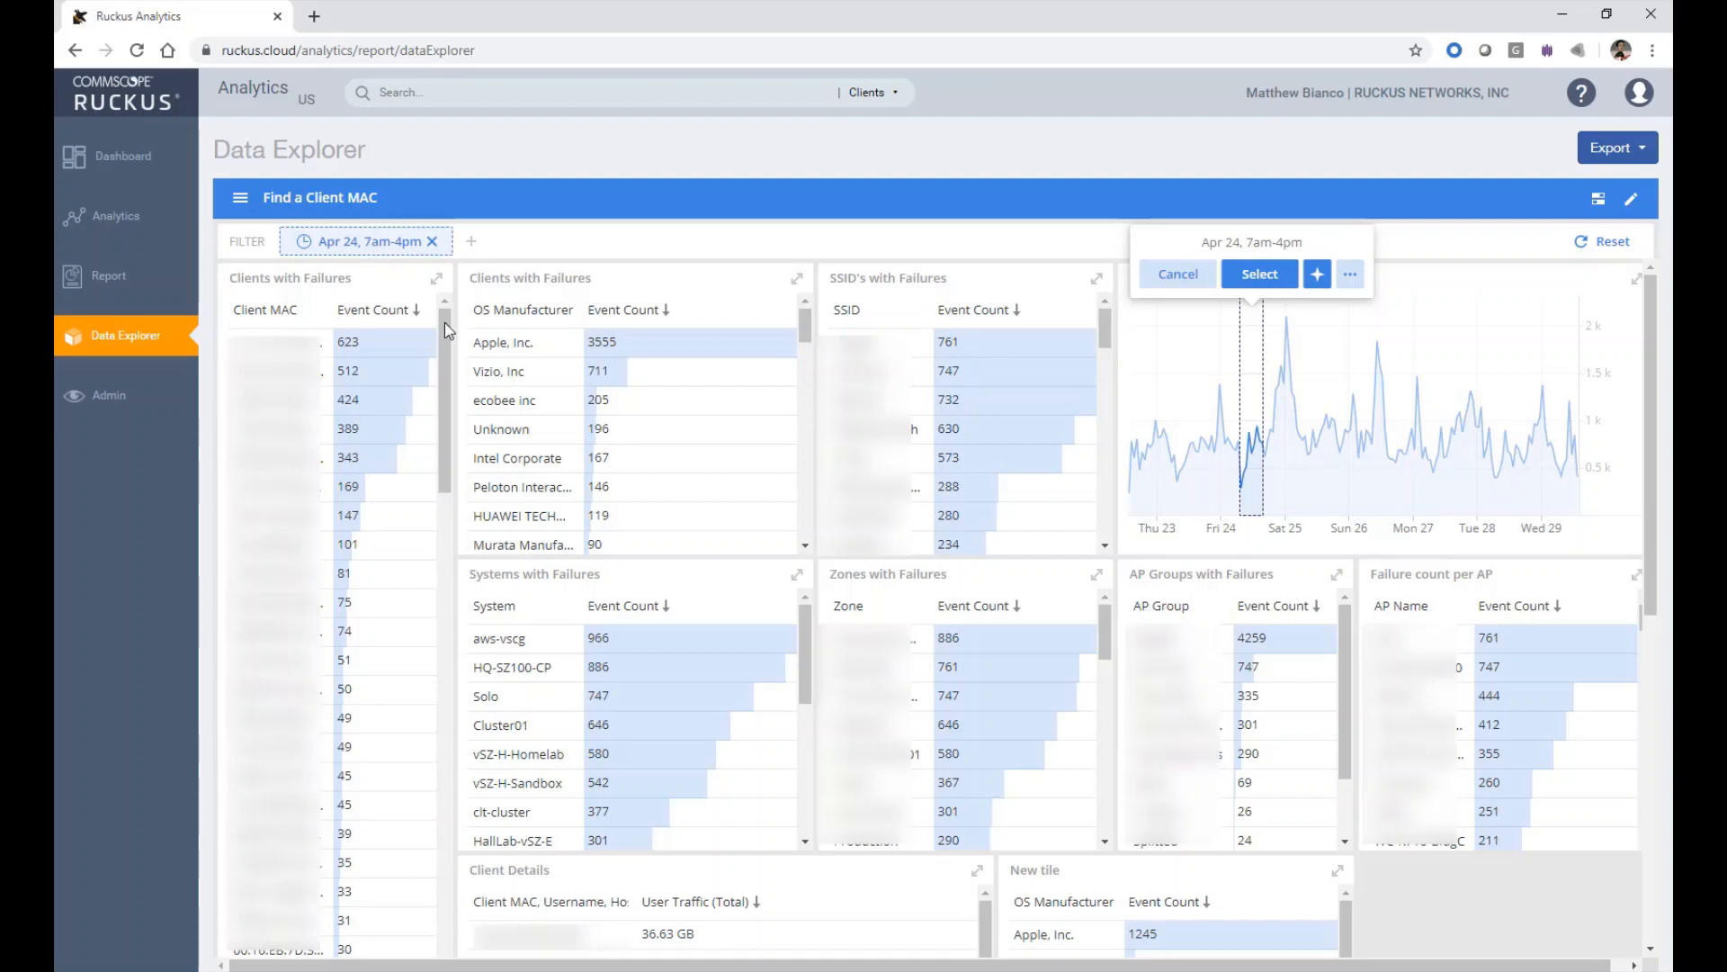
- Filter the dashboard to zone Sunnyvale Offices, OS manufacturer Apple, Inc. and SSID Video54
left_click(886, 641)
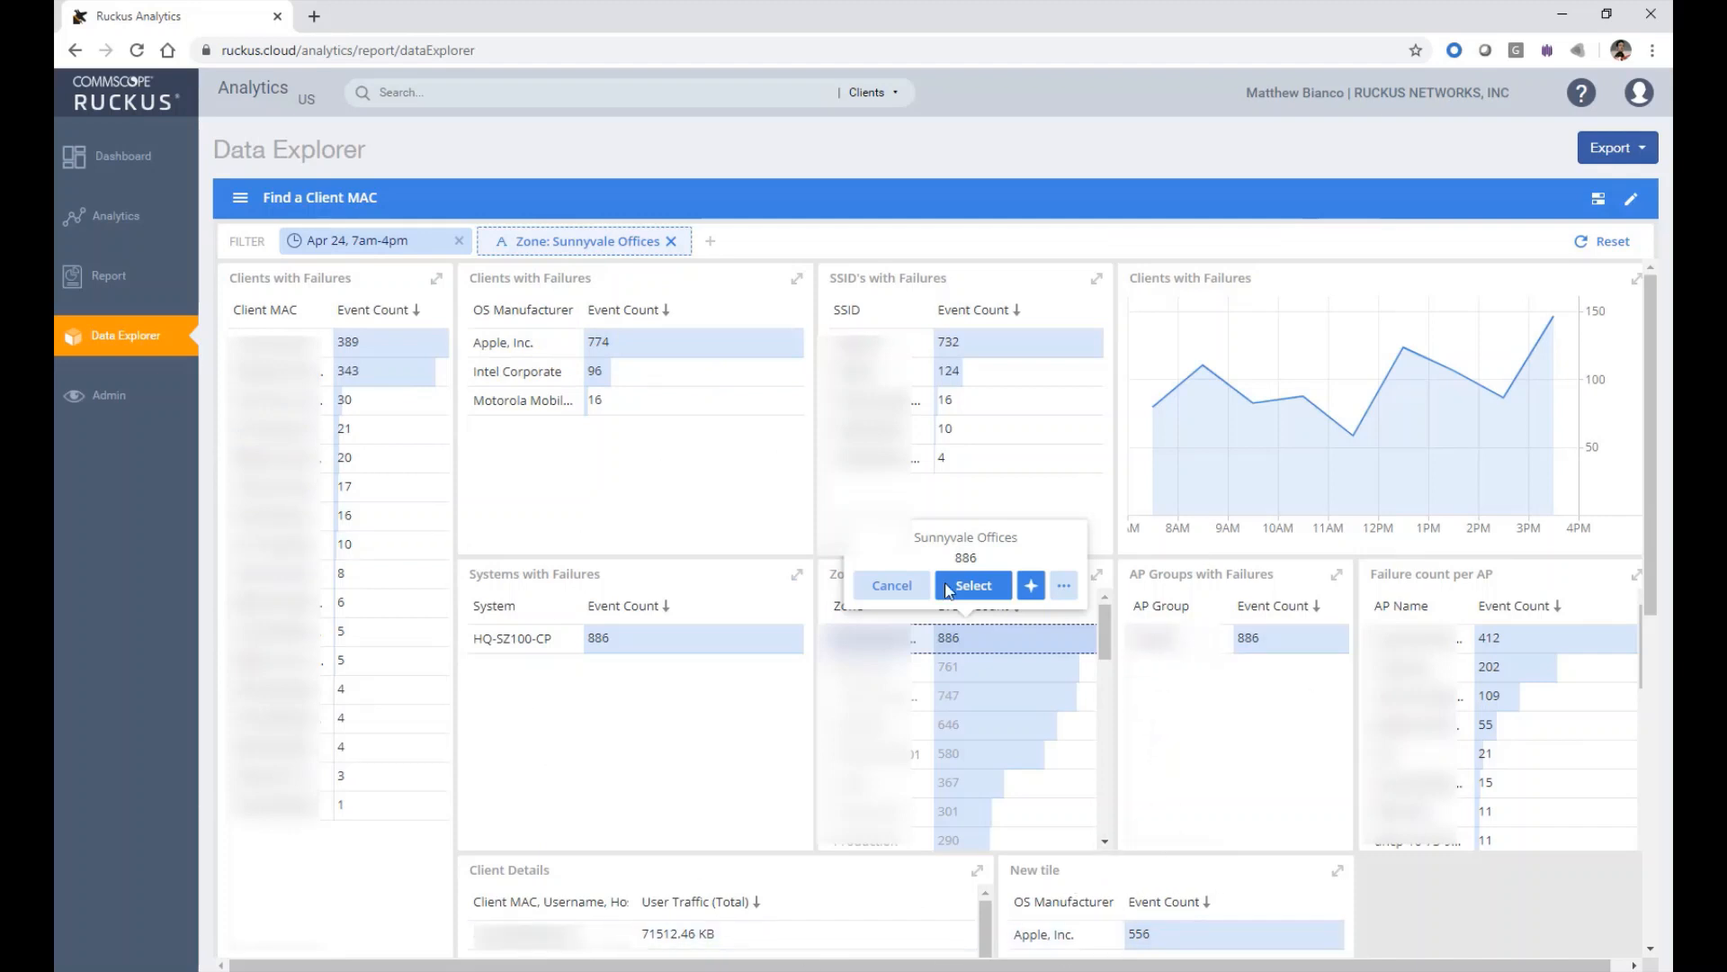
left_click(676, 350)
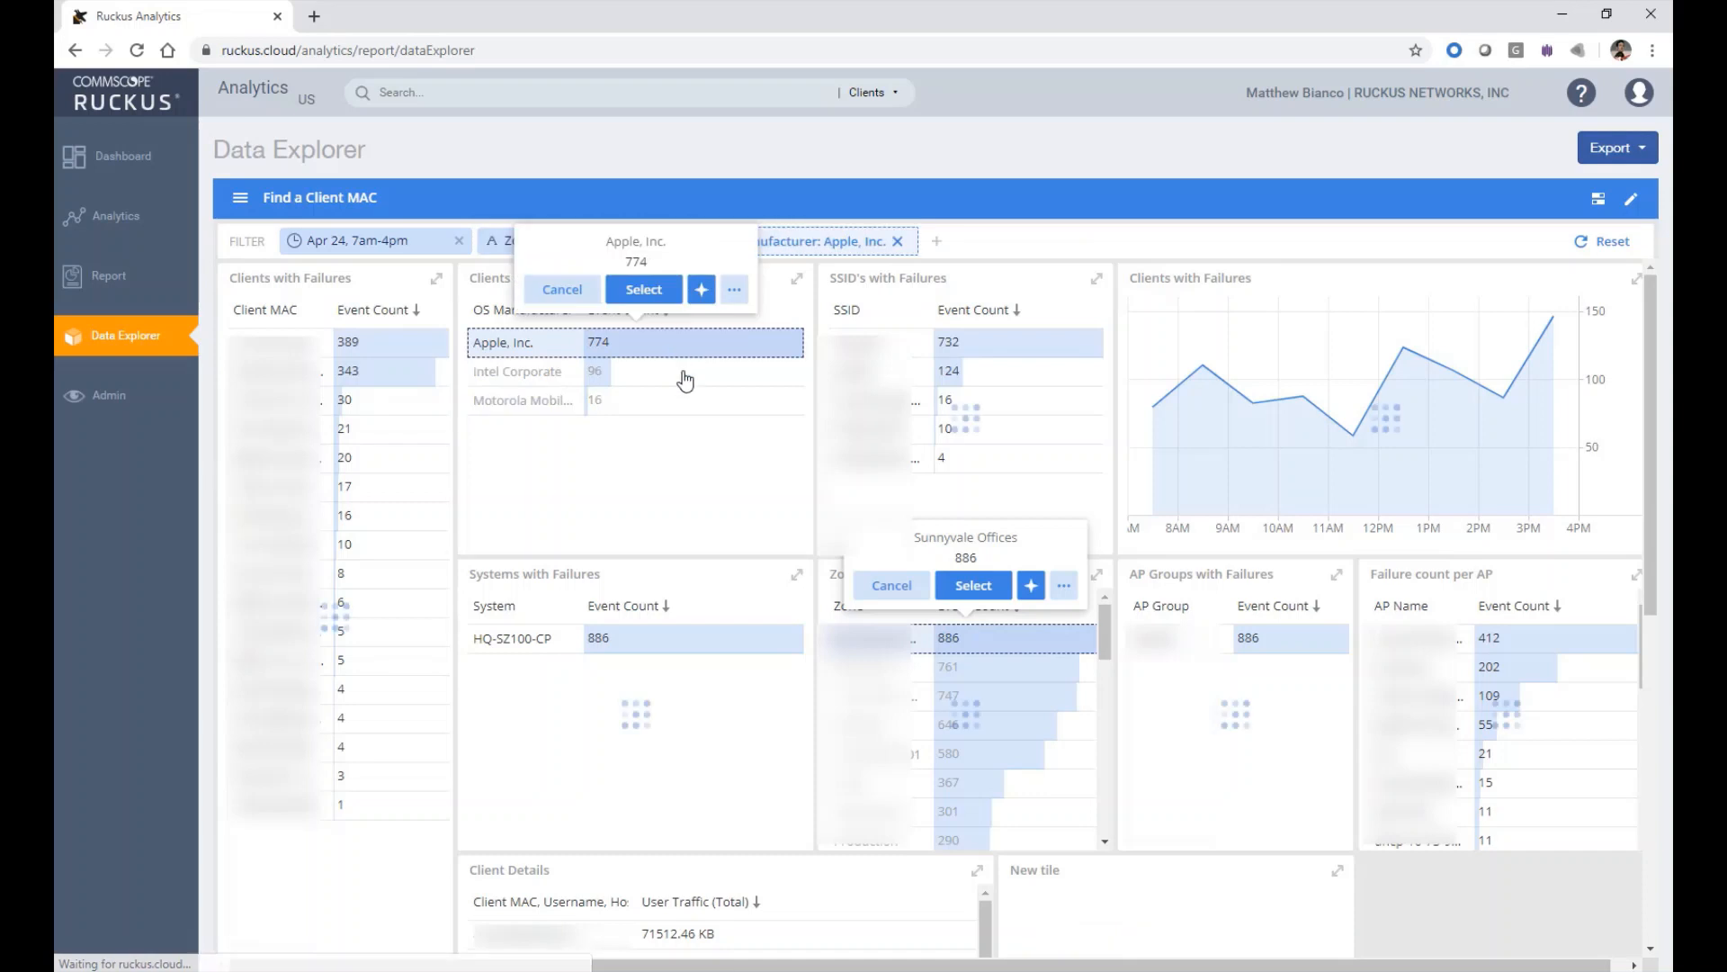
left_click(938, 349)
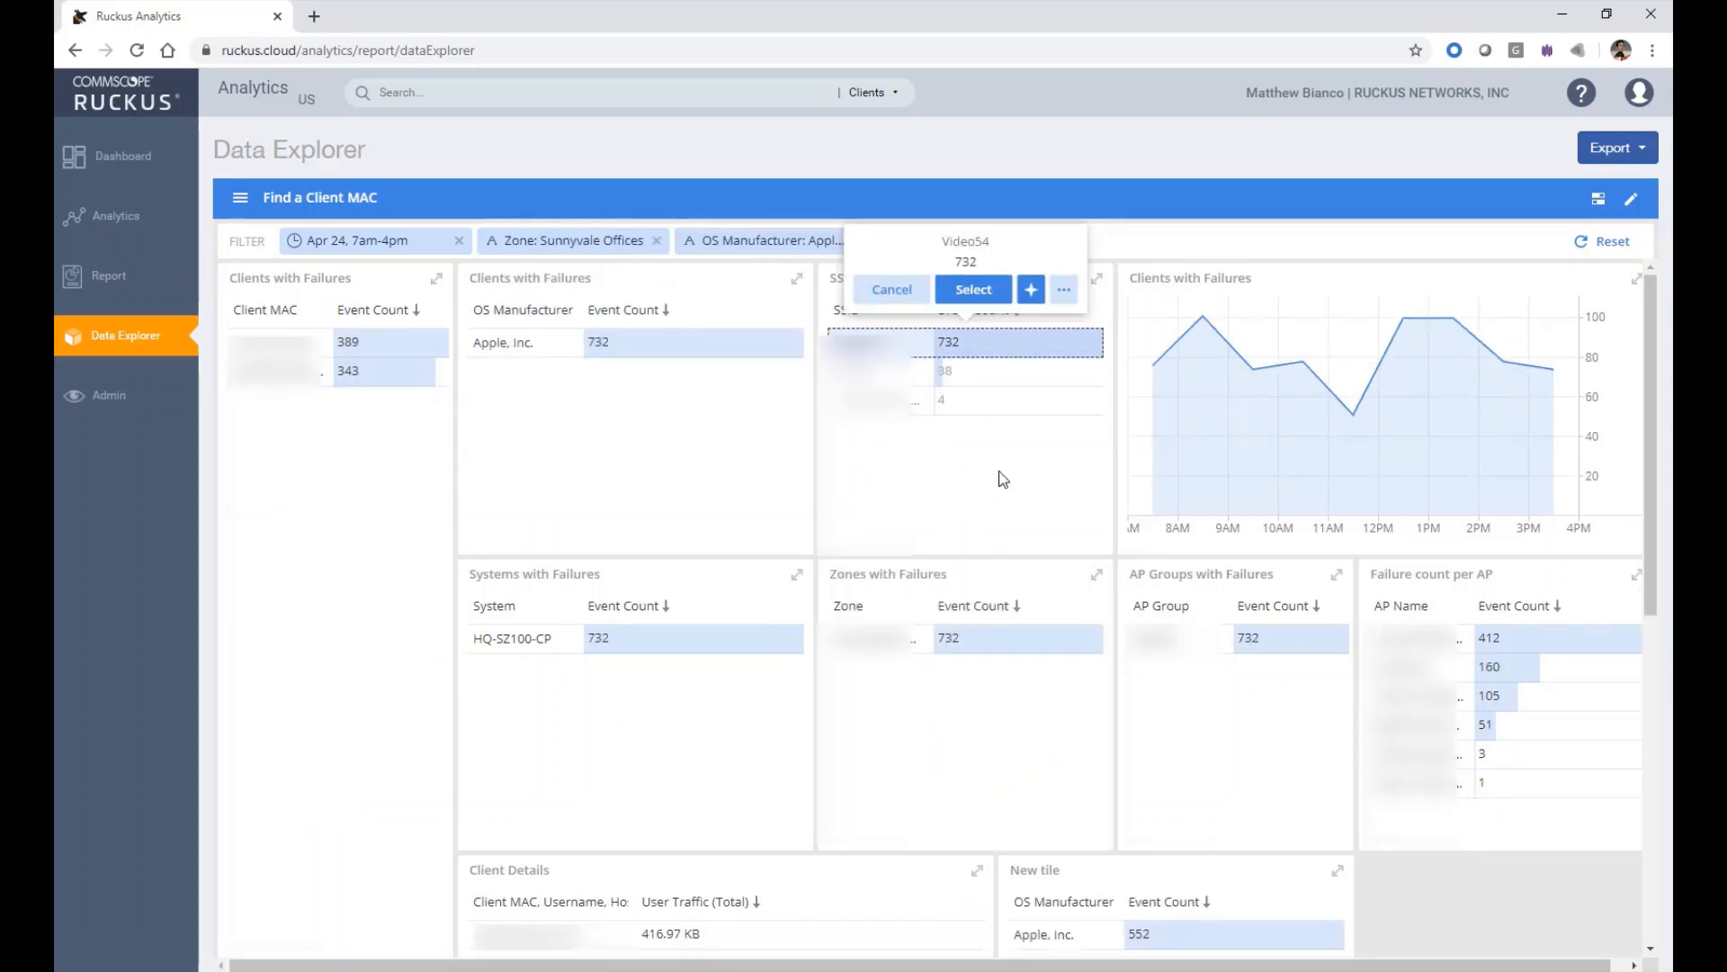
left_click(974, 289)
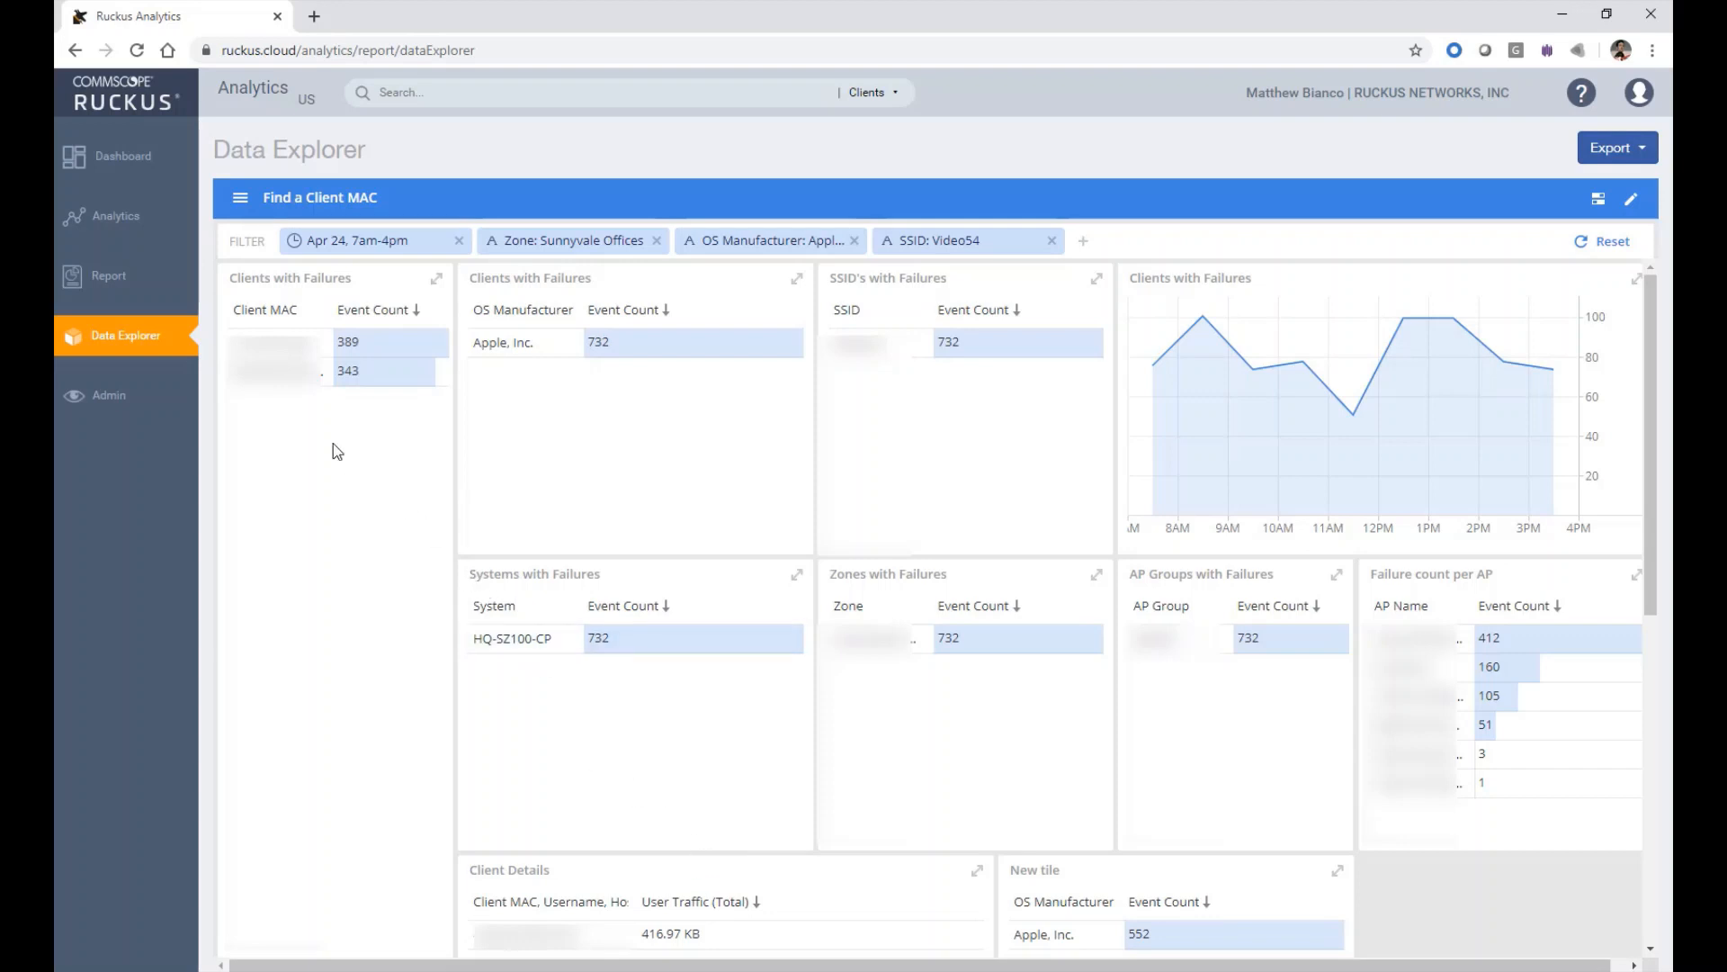
- Pick the client with the most failure events, copy its MAC address and search for it among clients
left_click(279, 342)
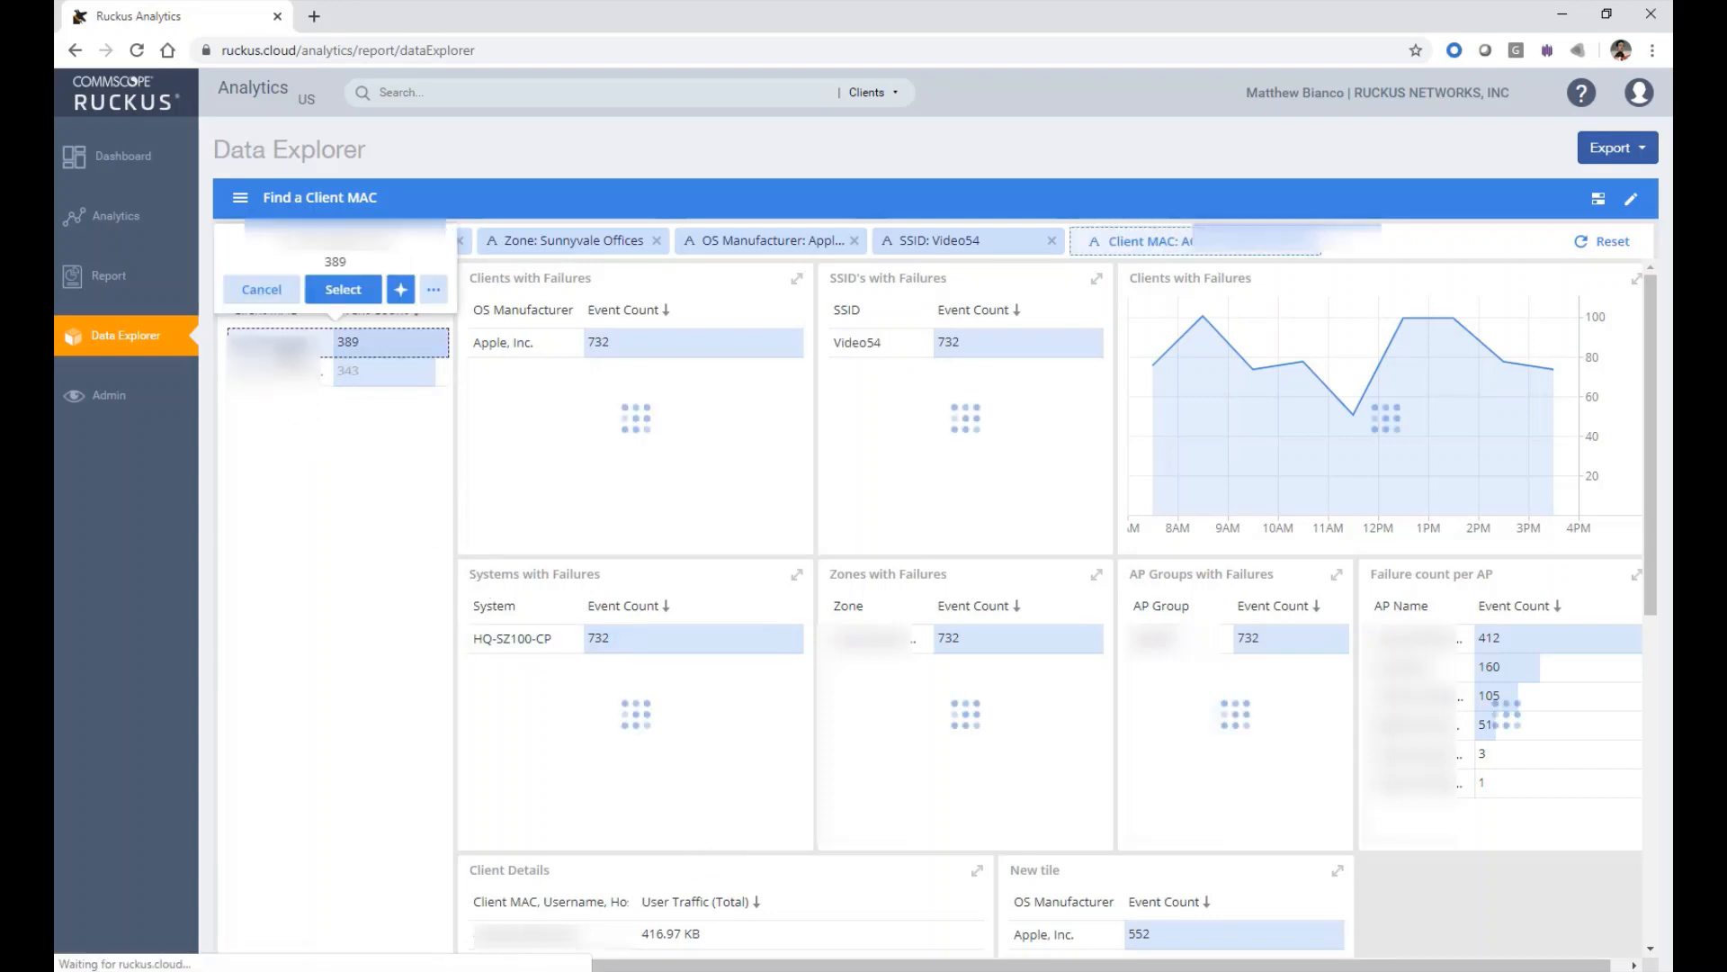
left_click_drag(286, 252, 423, 250)
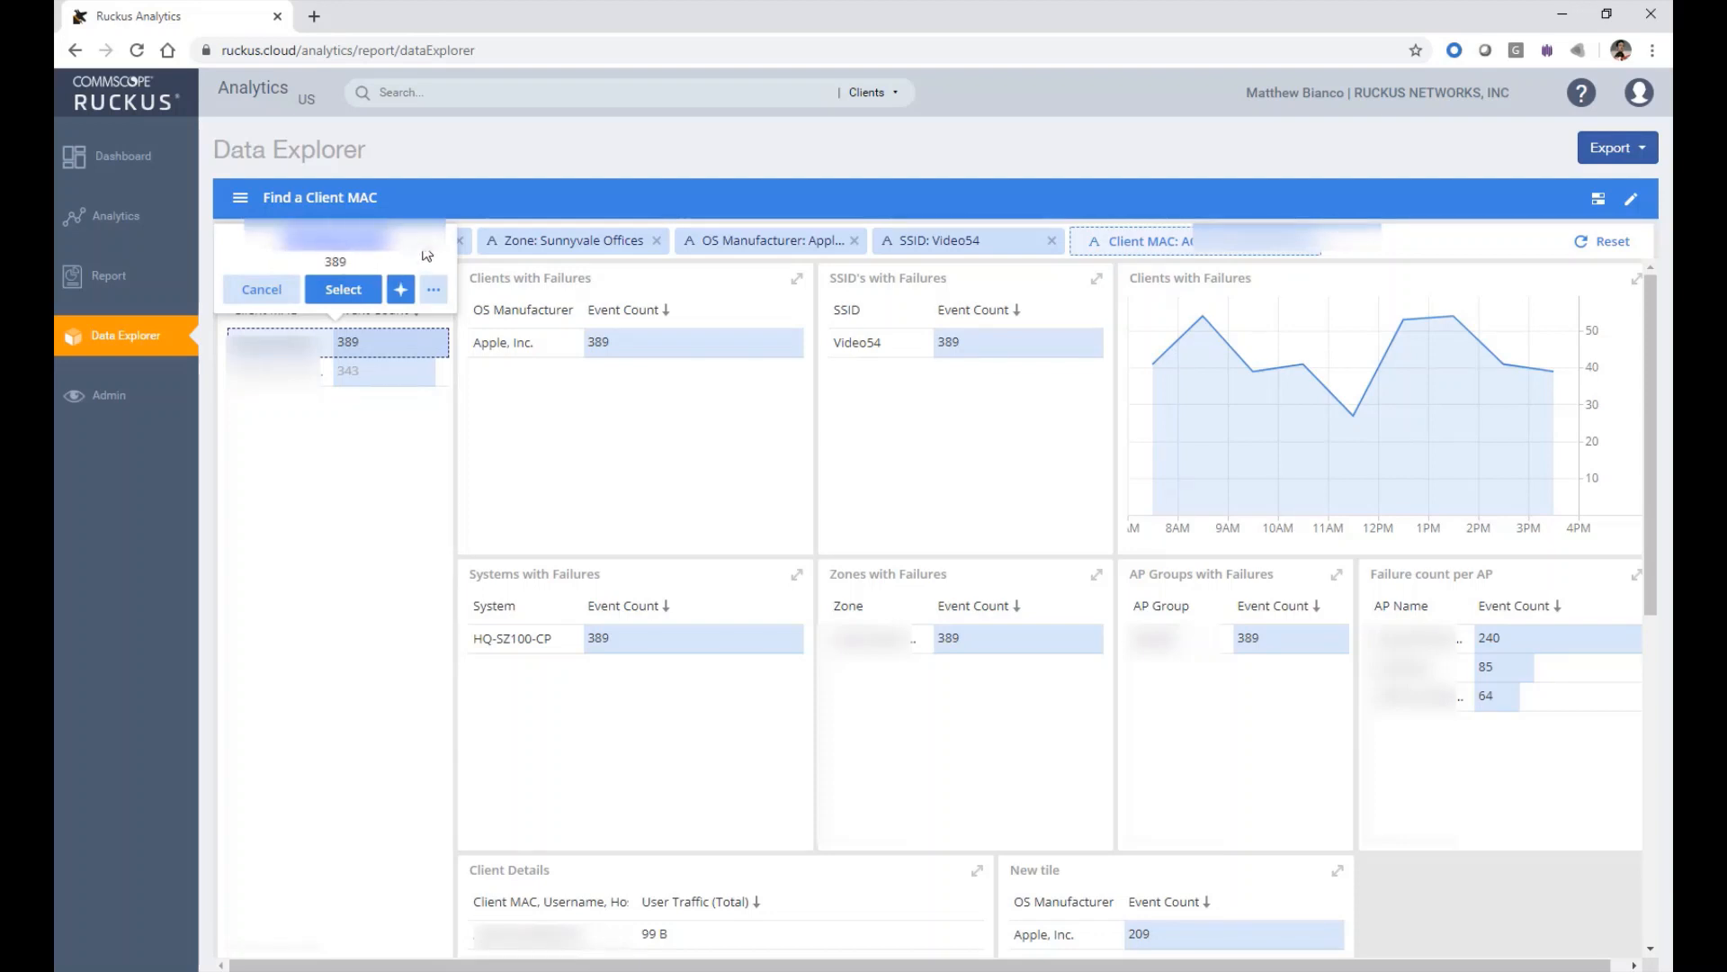
left_click(476, 101)
key("ctrl+v")
key("Return")
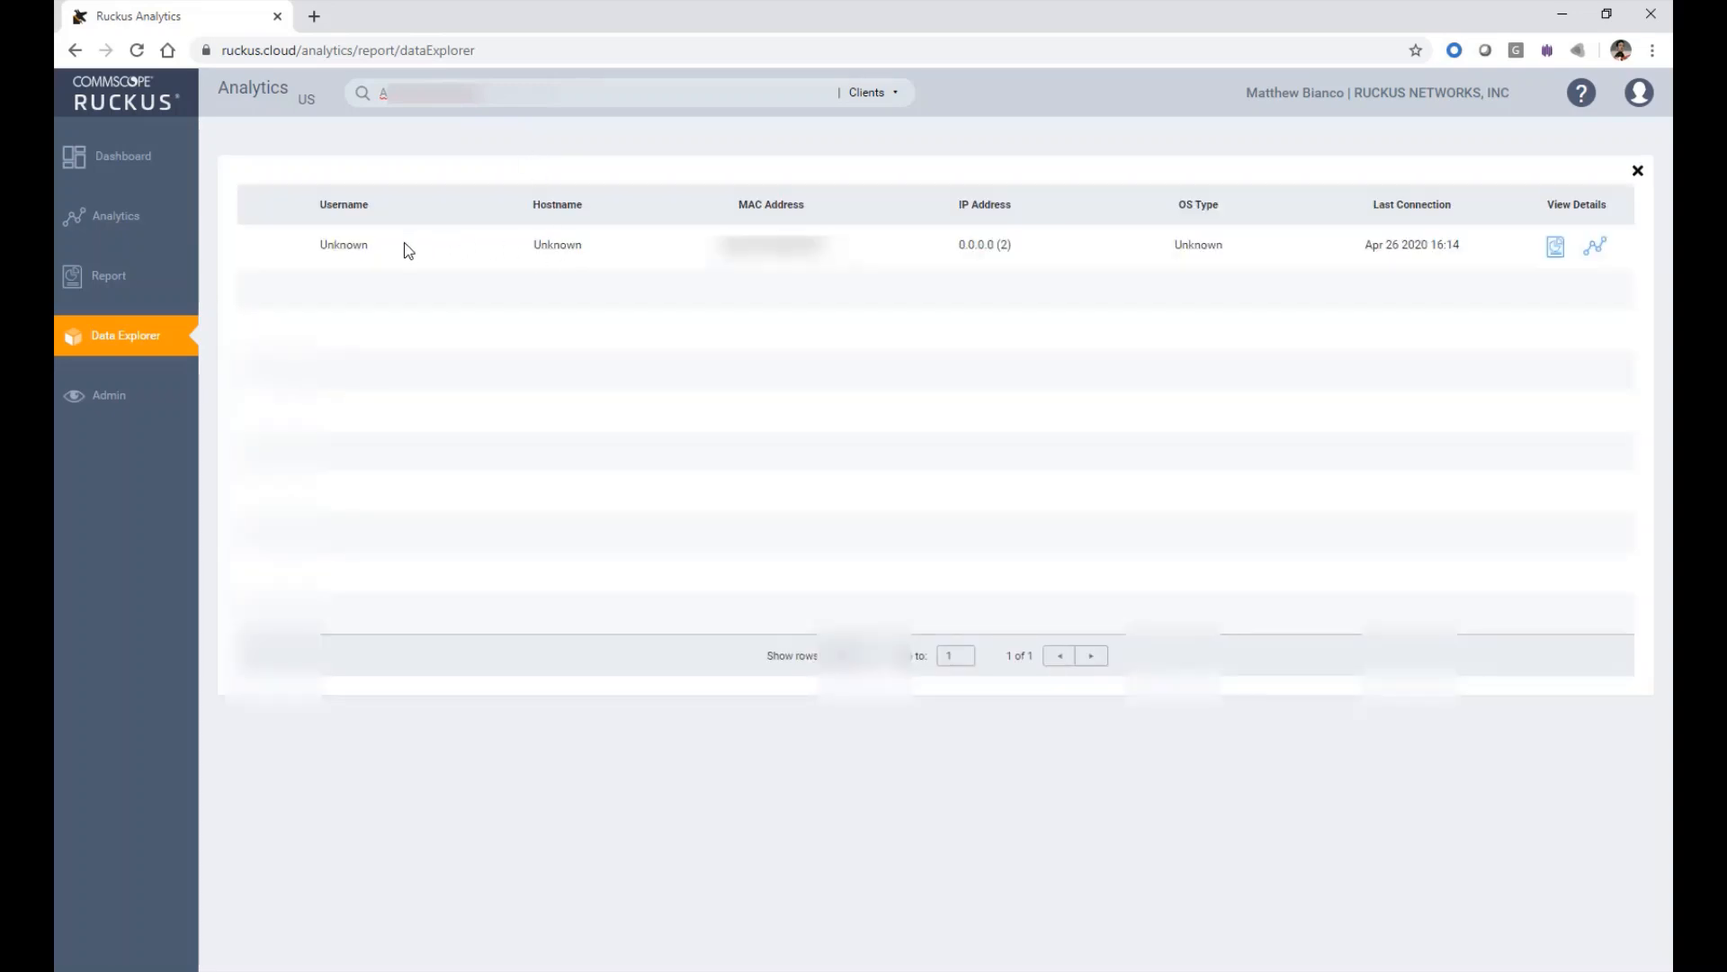
- Open the found client's details report and view its traffic trend
left_click(1551, 247)
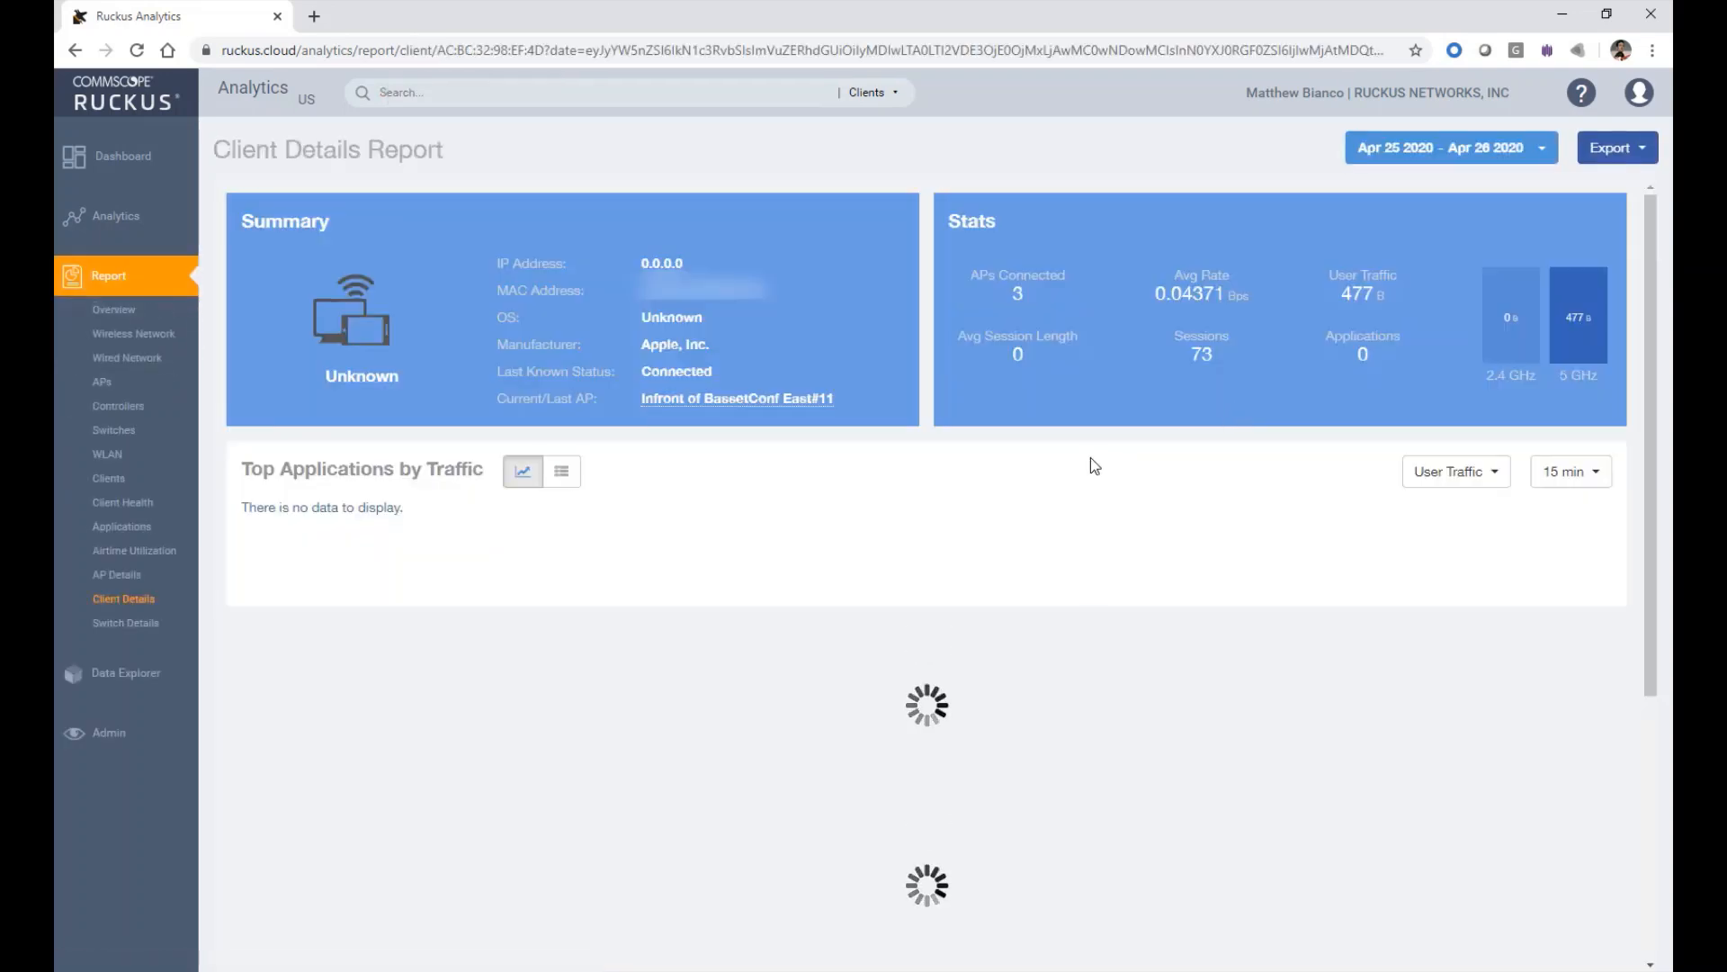
scroll(1002, 502, "down", 7)
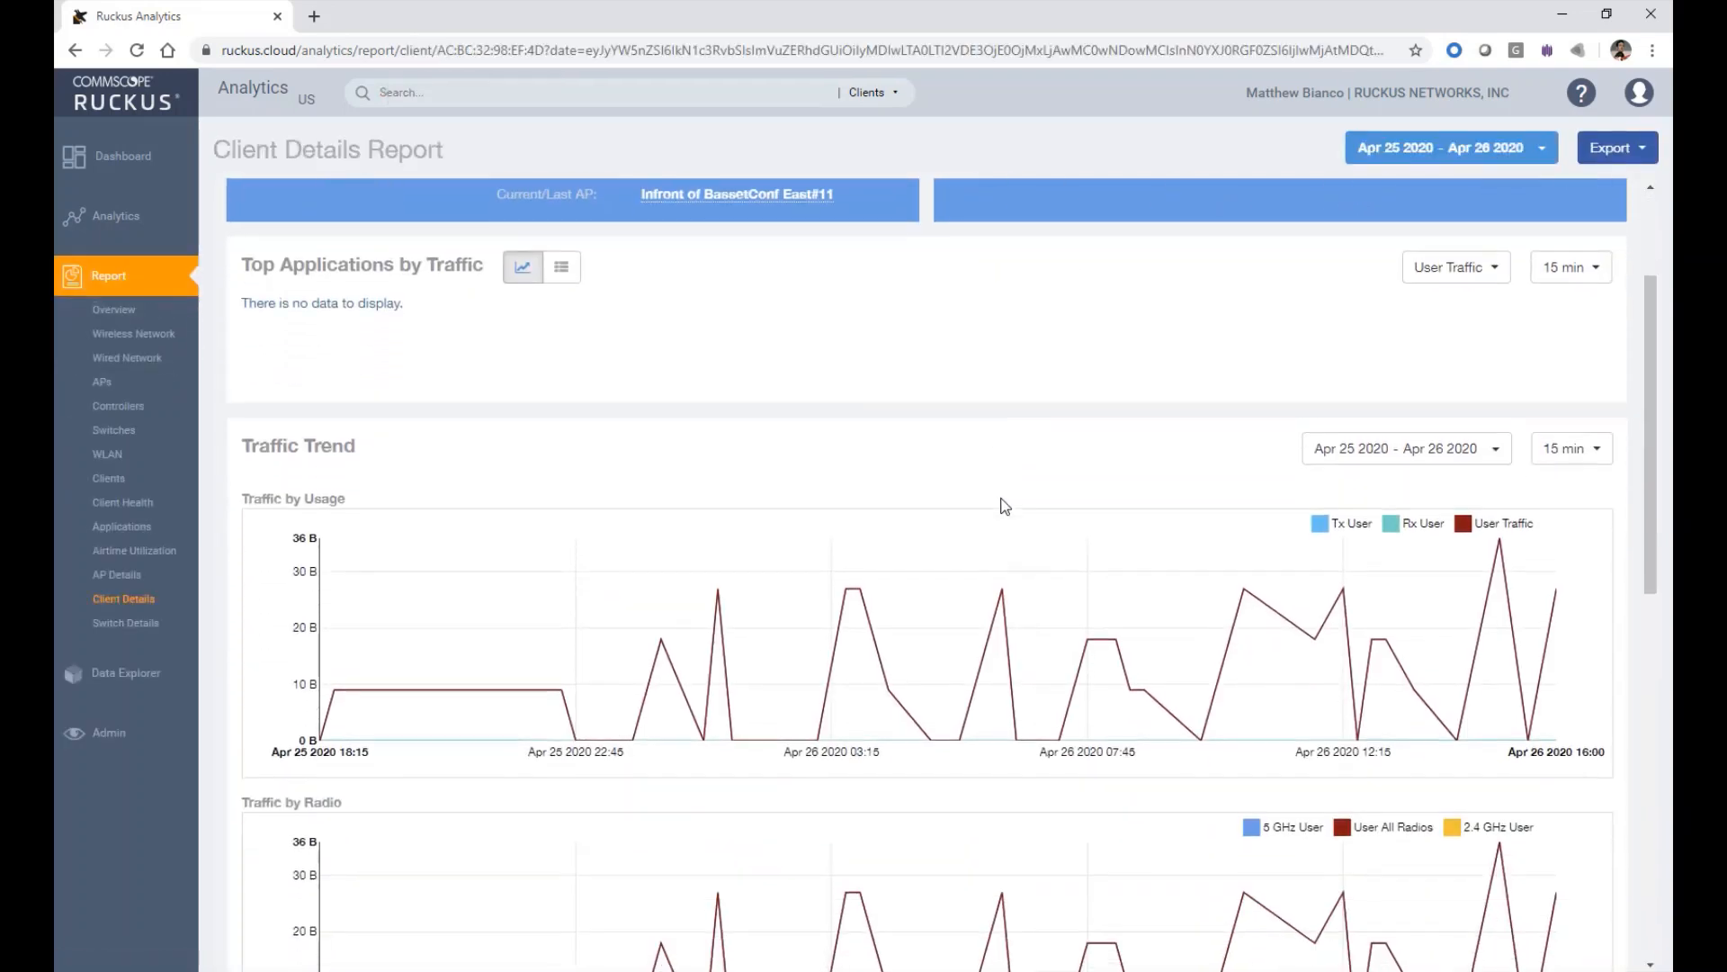